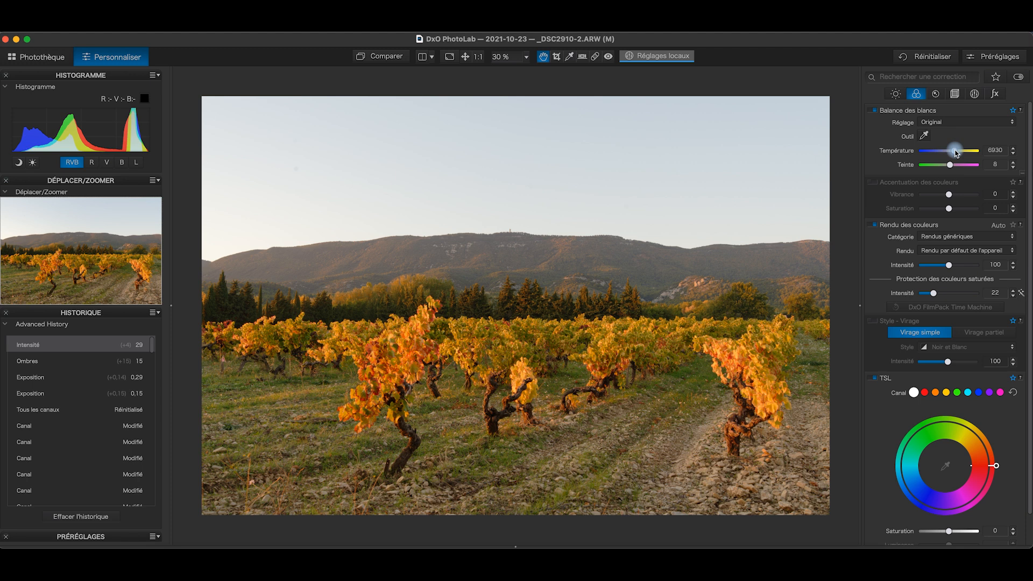
Cool the photo by setting the white balance temperature to 5204 K.
{"action": "left_click", "coordinate": [956, 152]}
{"action": "left_click_drag", "start_coordinate": [955, 153], "coordinate": [952, 154]}
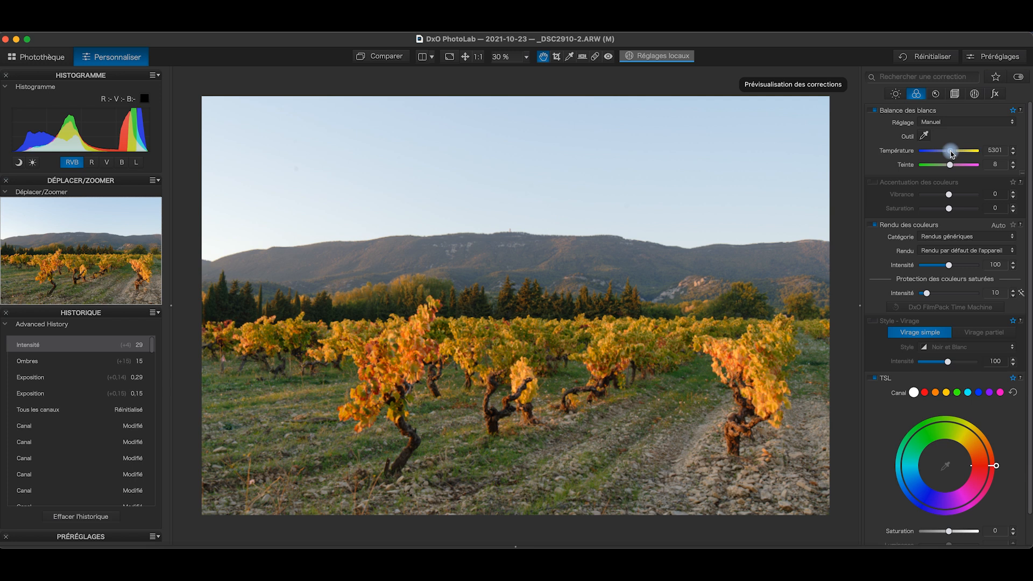
{"action": "left_click_drag", "start_coordinate": [952, 155], "coordinate": [951, 155]}
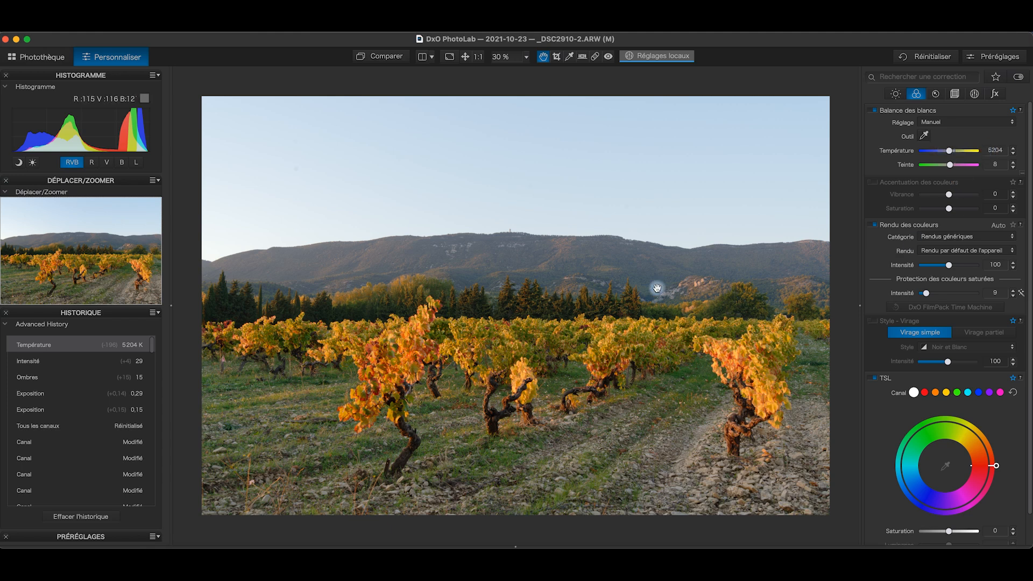
Apply the Boîtier colour rendering for Sony A7R III, A7R IIIA, with rendering intensity 60 and saturated-colour protection 20.
{"action": "left_click", "coordinate": [946, 240]}
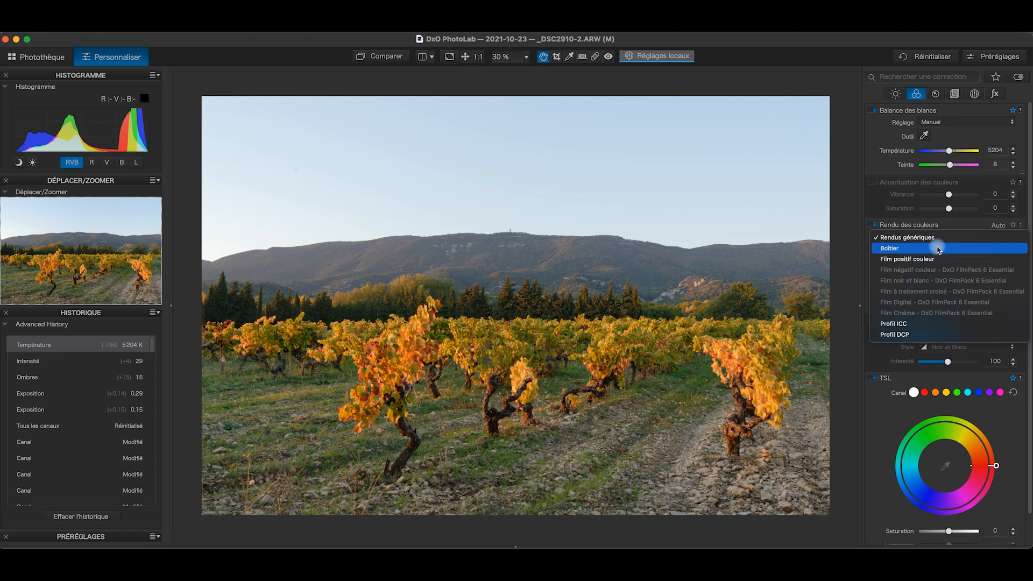
{"action": "left_click", "coordinate": [939, 249]}
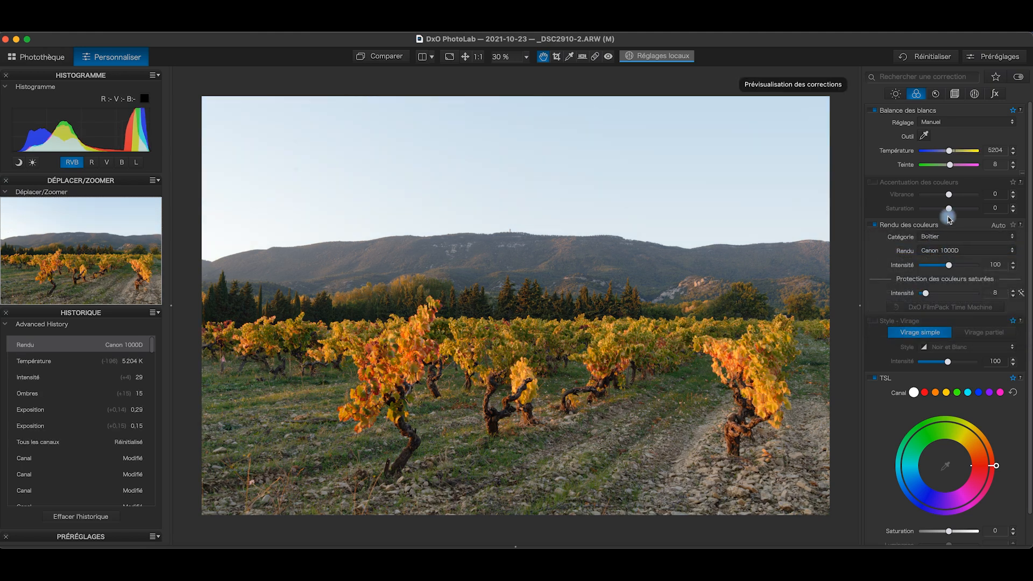
{"action": "left_click", "coordinate": [942, 251]}
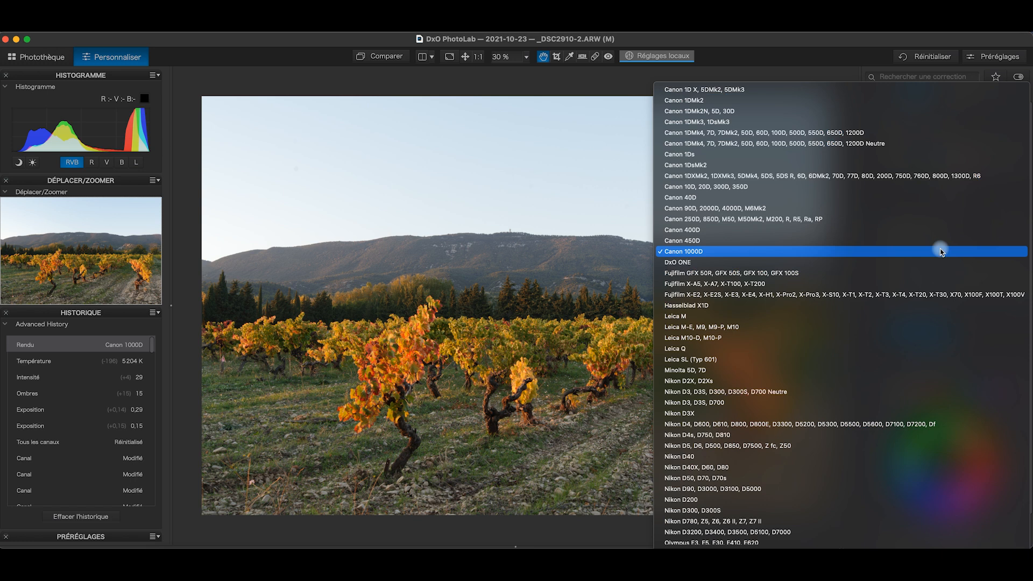
{"action": "scroll", "coordinate": [893, 437], "scroll_direction": "down", "scroll_amount": 5}
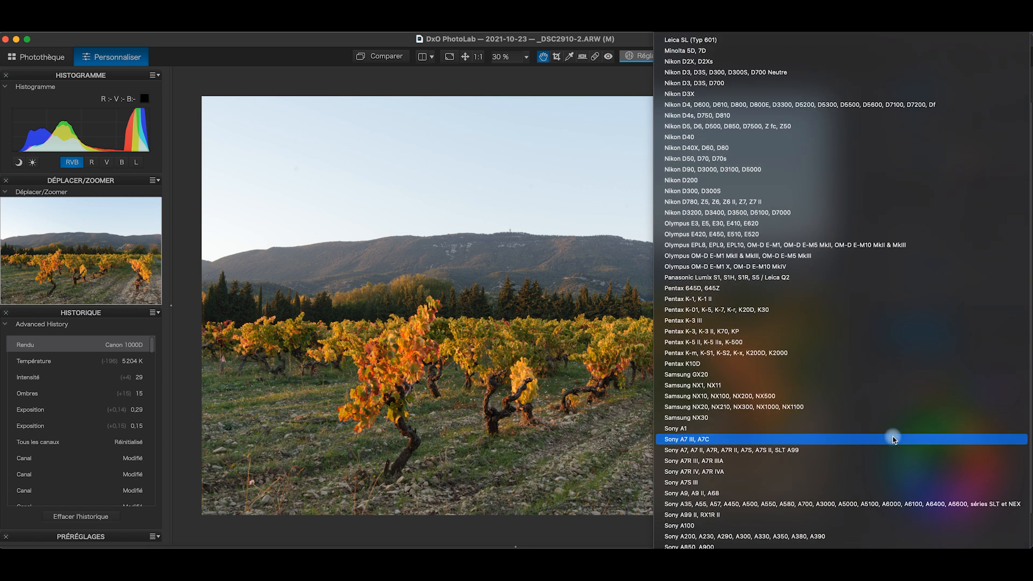
{"action": "left_click", "coordinate": [849, 465]}
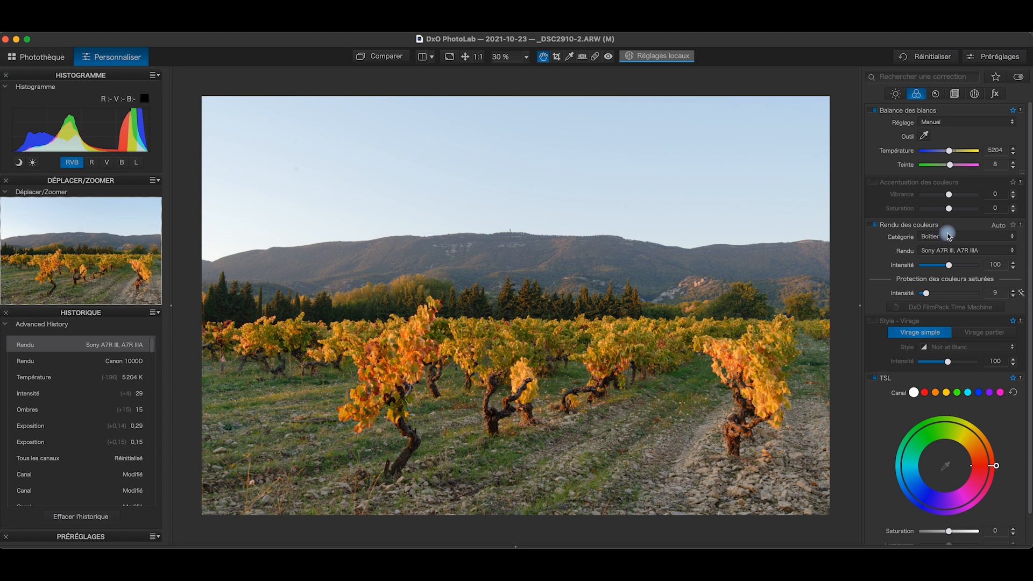
{"action": "left_click_drag", "start_coordinate": [950, 267], "coordinate": [935, 298]}
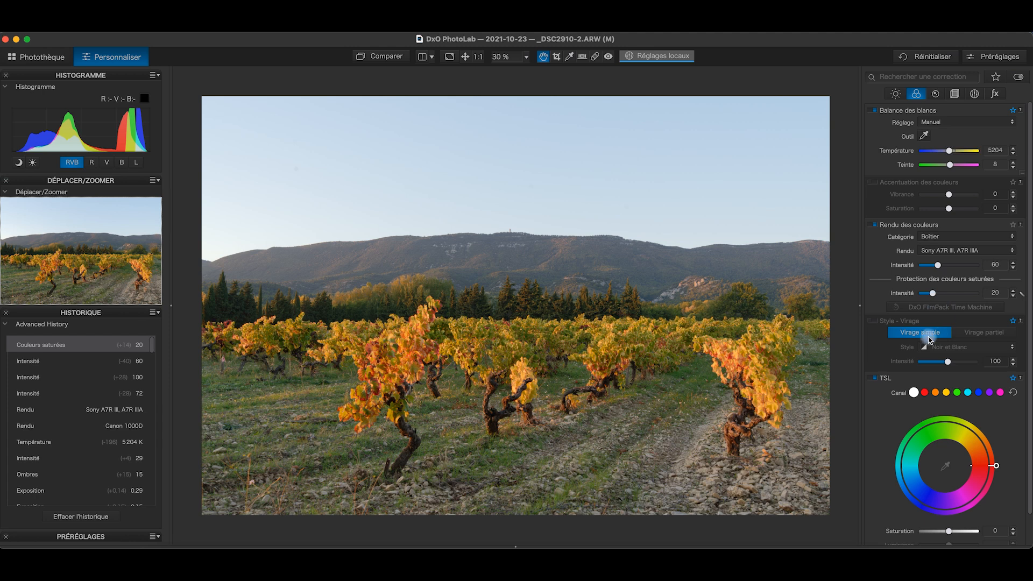
Try shifting the hue of the whole image with the global TSL channel.
{"action": "scroll", "coordinate": [930, 339], "scroll_direction": "down", "scroll_amount": 2}
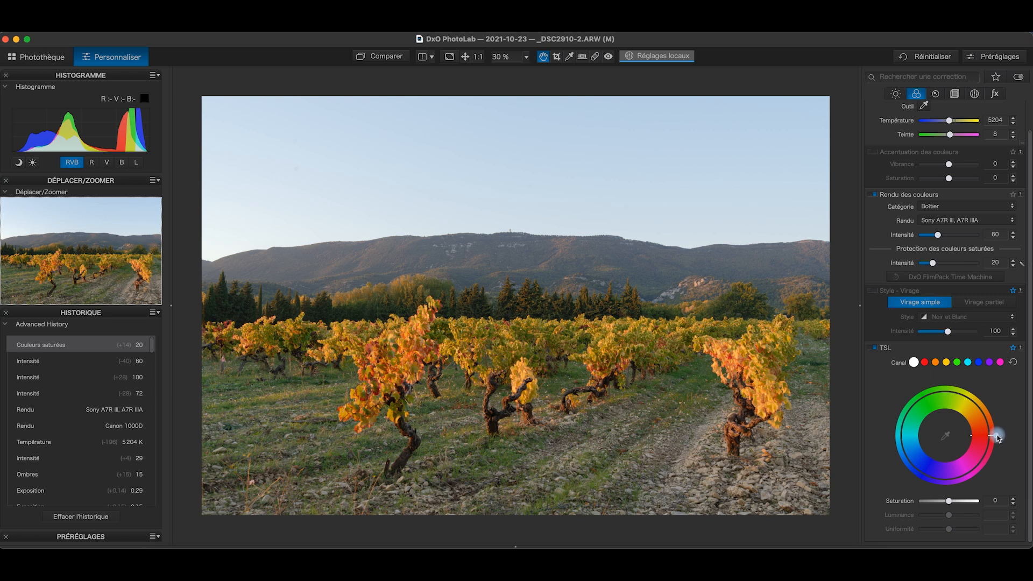
{"action": "mouse_move", "coordinate": [998, 438]}
{"action": "left_mouse_down"}
{"action": "mouse_move", "coordinate": [964, 395]}
{"action": "mouse_move", "coordinate": [899, 420]}
{"action": "mouse_move", "coordinate": [905, 455]}
{"action": "mouse_move", "coordinate": [930, 474]}
{"action": "mouse_move", "coordinate": [973, 479]}
{"action": "mouse_move", "coordinate": [999, 440]}
{"action": "left_mouse_up"}
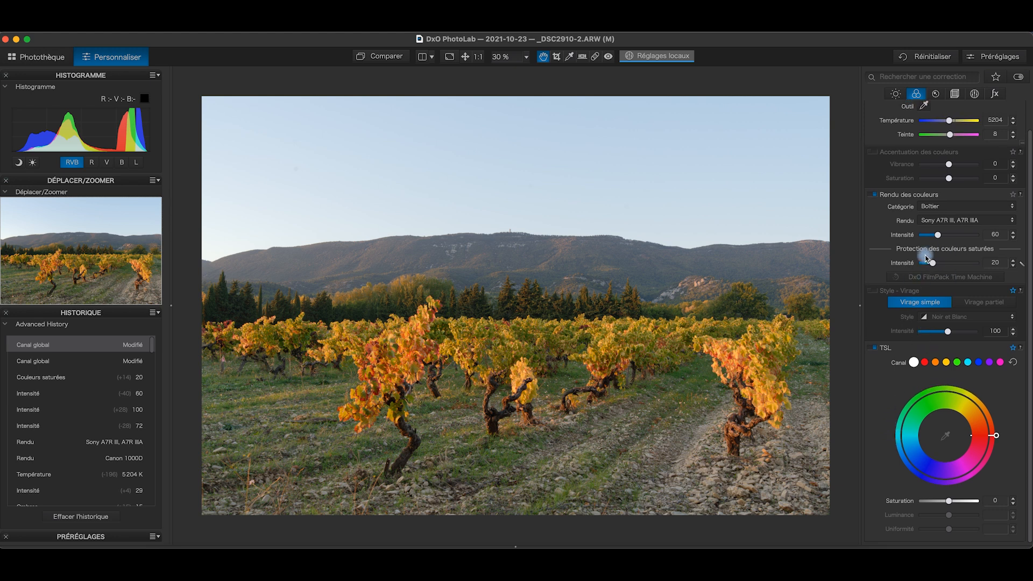
Enable the colour accentuation correction and set Vibrance to -40.
{"action": "left_click", "coordinate": [875, 153]}
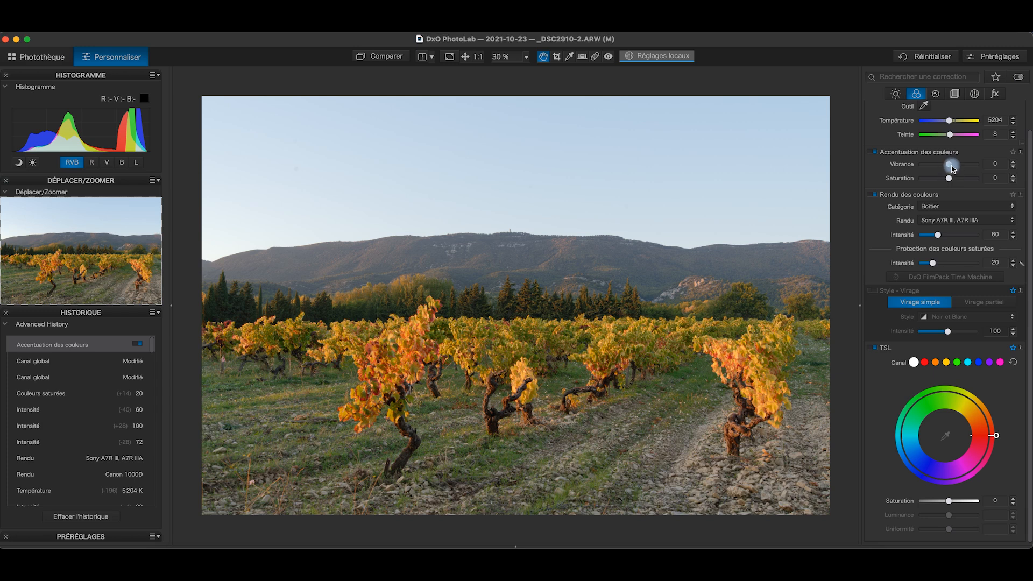
{"action": "left_click_drag", "start_coordinate": [950, 165], "coordinate": [942, 165]}
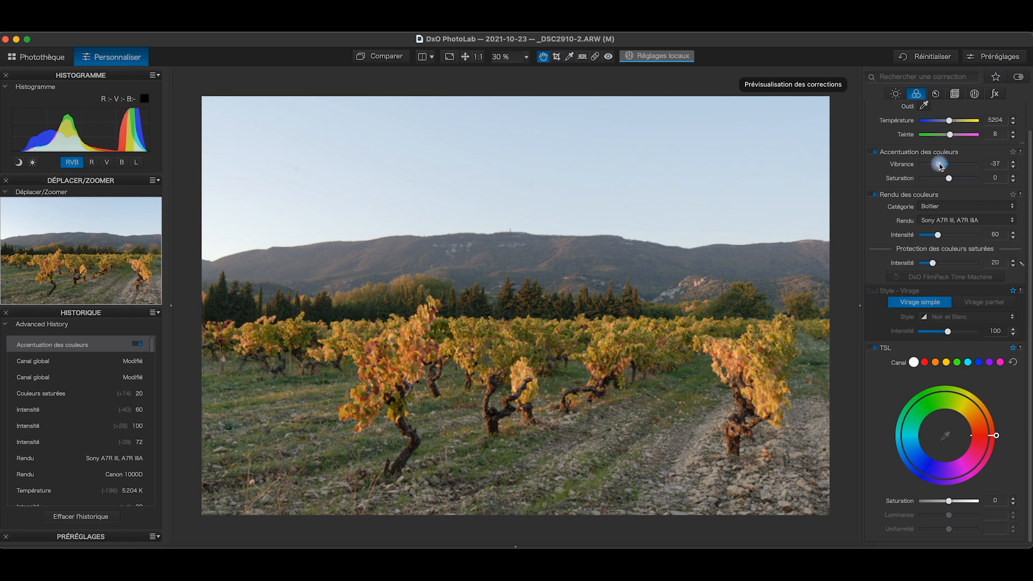
{"action": "left_click_drag", "start_coordinate": [940, 167], "coordinate": [939, 167]}
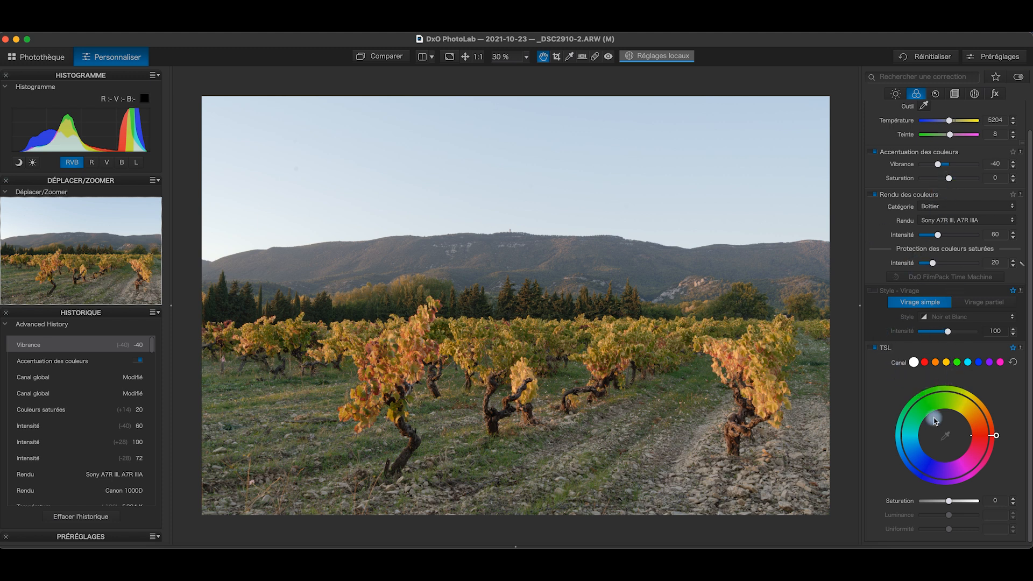
Retarget the yellow TSL channel to the foreground vine's foliage colour and set its saturation to 35 and luminance to 29.
{"action": "scroll", "coordinate": [974, 448], "scroll_direction": "down", "scroll_amount": 1}
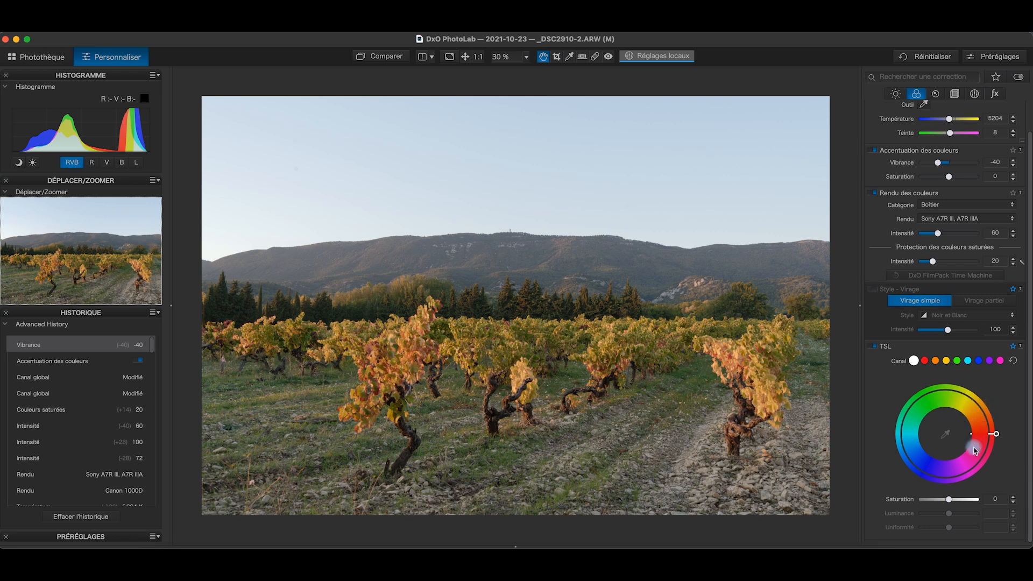
{"action": "left_click", "coordinate": [947, 362]}
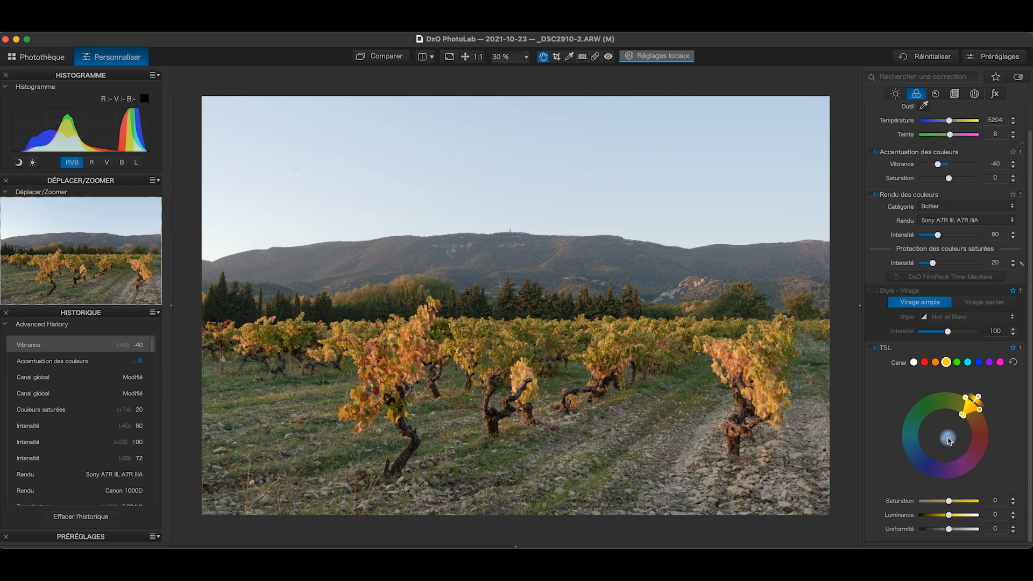
{"action": "left_click", "coordinate": [948, 439]}
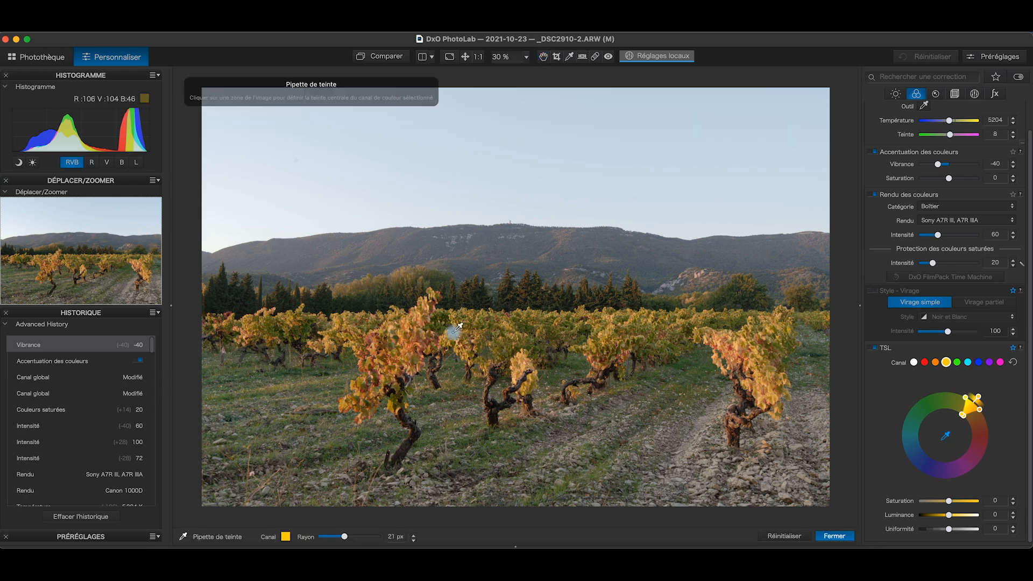
{"action": "left_click", "coordinate": [424, 309]}
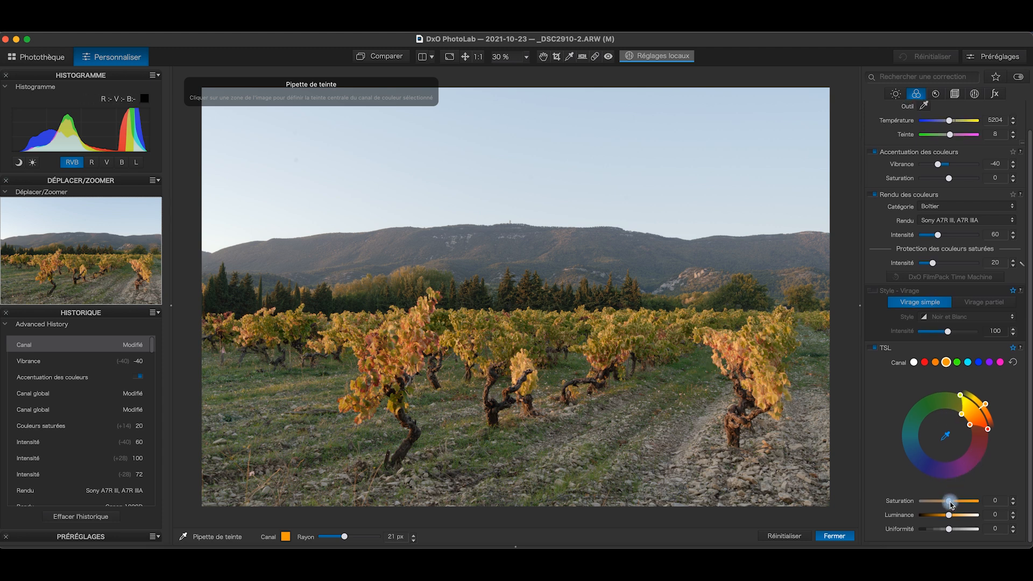
{"action": "mouse_move", "coordinate": [951, 504]}
{"action": "left_mouse_down"}
{"action": "mouse_move", "coordinate": [964, 505]}
{"action": "mouse_move", "coordinate": [958, 518]}
{"action": "left_mouse_up"}
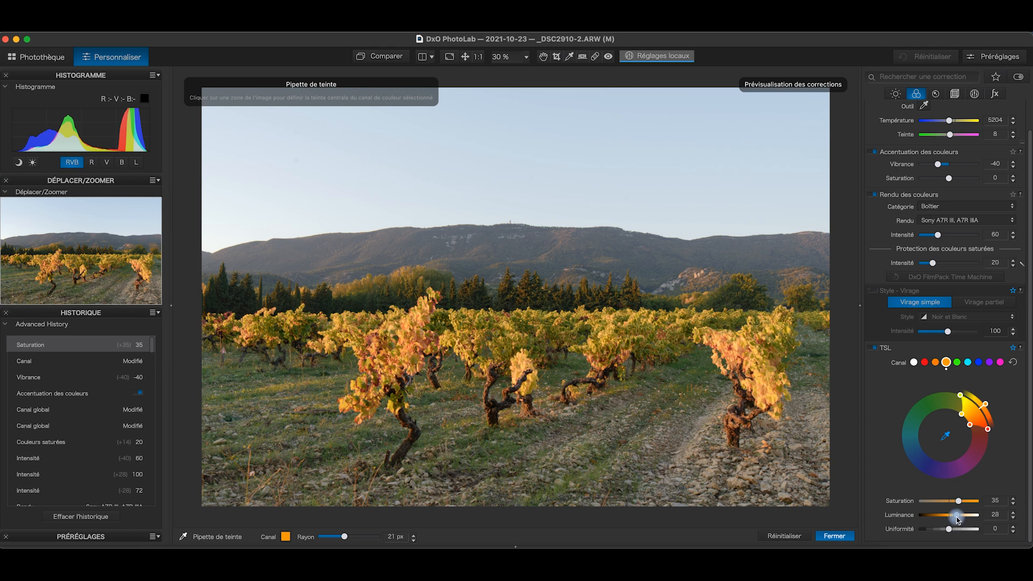
{"action": "left_click_drag", "start_coordinate": [958, 519], "coordinate": [958, 519]}
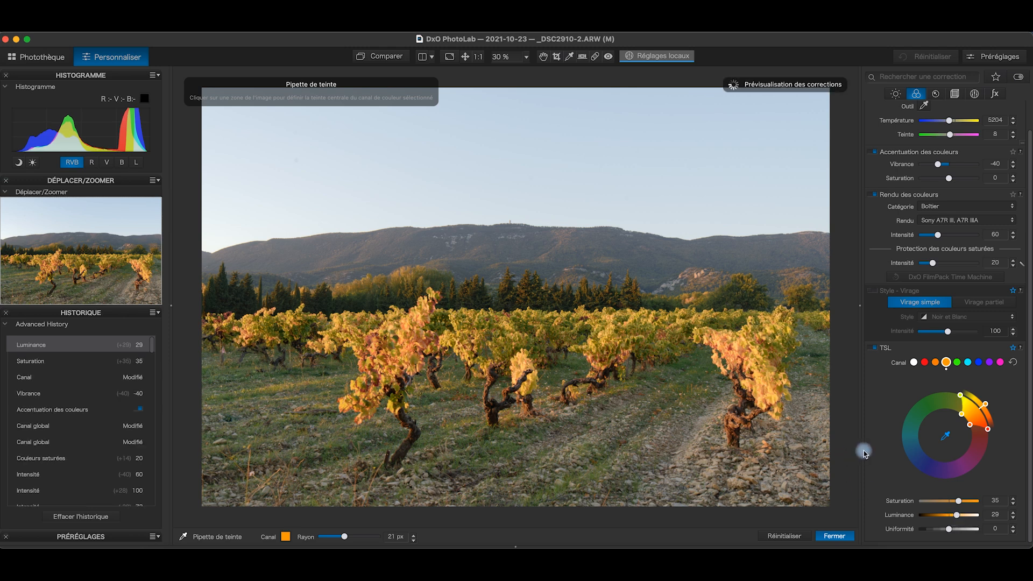
Shift the vine foliage channel's hue slightly towards orange and set its uniformity to 32.
{"action": "scroll", "coordinate": [872, 435], "scroll_direction": "down", "scroll_amount": 1}
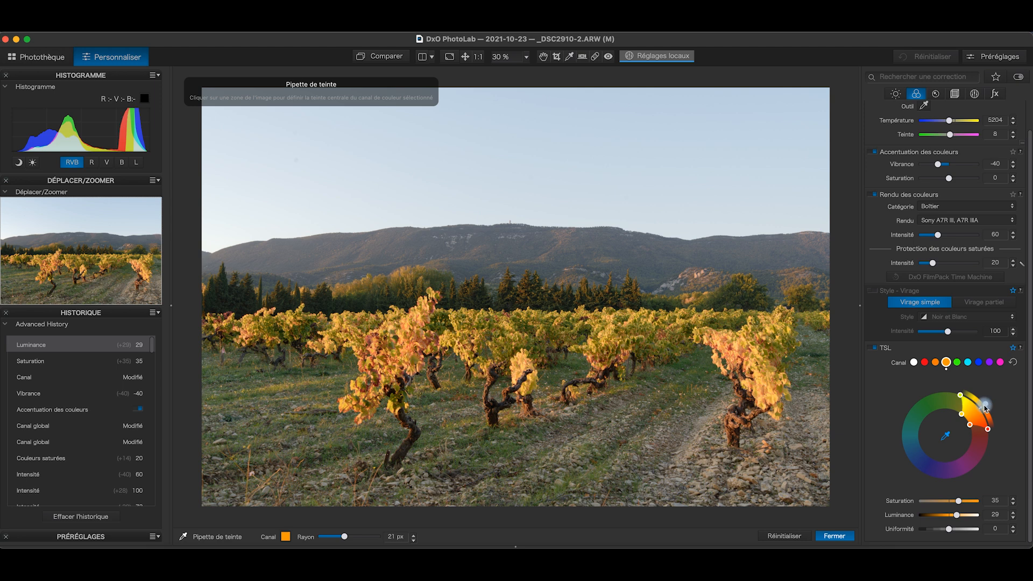
{"action": "left_click_drag", "start_coordinate": [985, 404], "coordinate": [992, 413]}
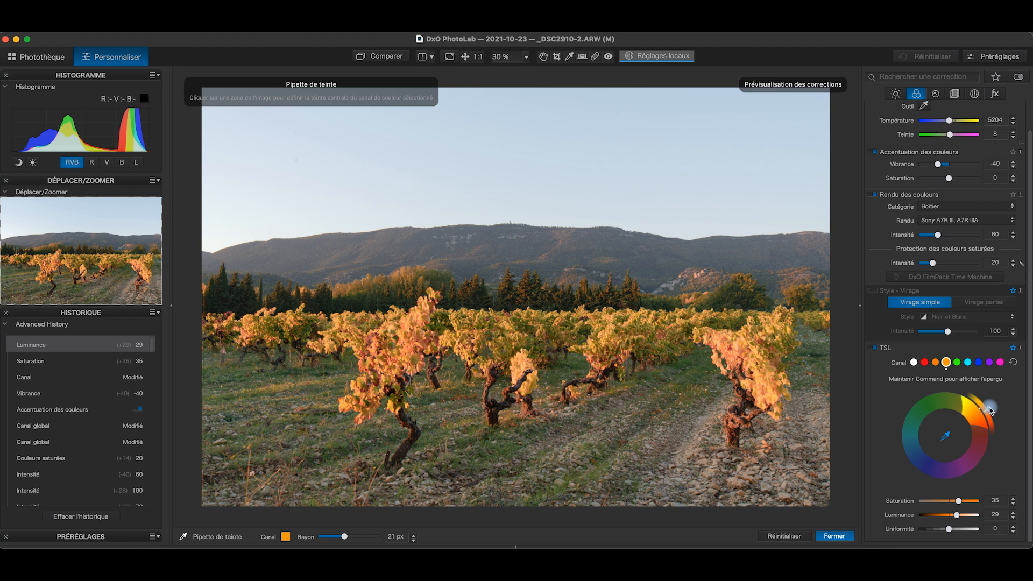
{"action": "left_click_drag", "start_coordinate": [990, 408], "coordinate": [990, 409]}
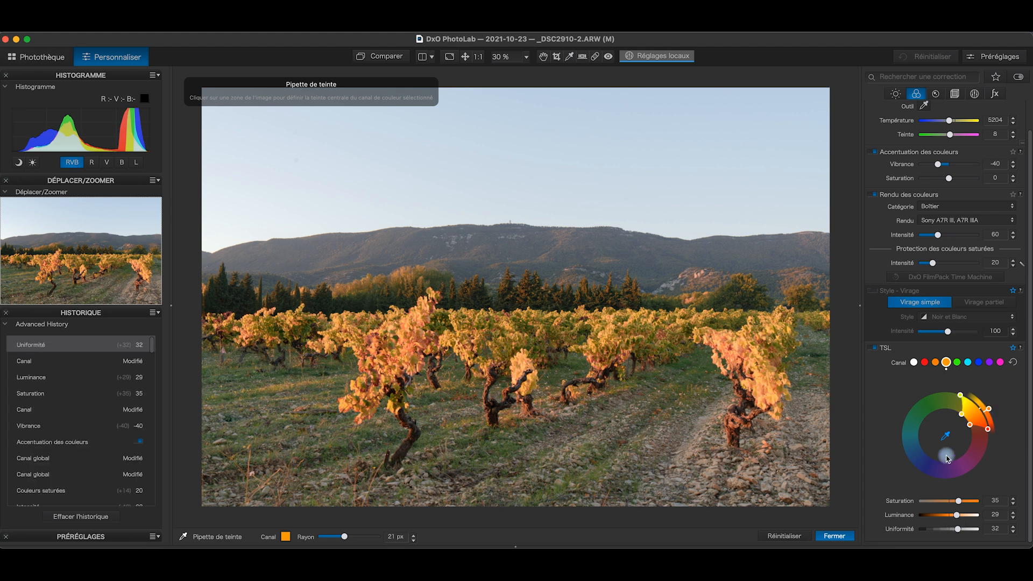
Retarget the green TSL channel to the yellow-green of the background vines and set saturation to 17 and luminance to 12.
{"action": "left_click", "coordinate": [958, 363]}
{"action": "left_click", "coordinate": [945, 436]}
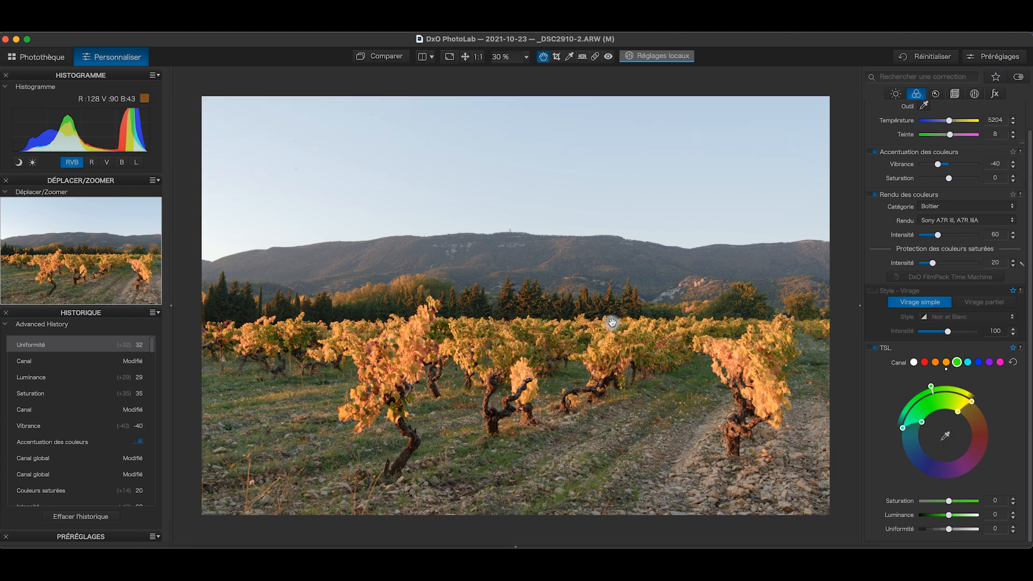
{"action": "left_click", "coordinate": [945, 435]}
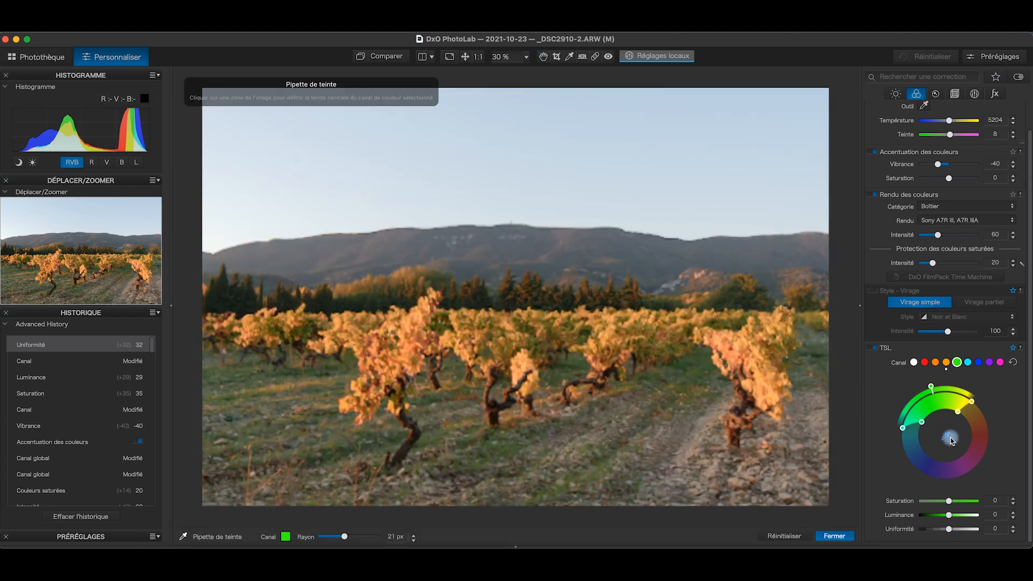
{"action": "left_click", "coordinate": [591, 333]}
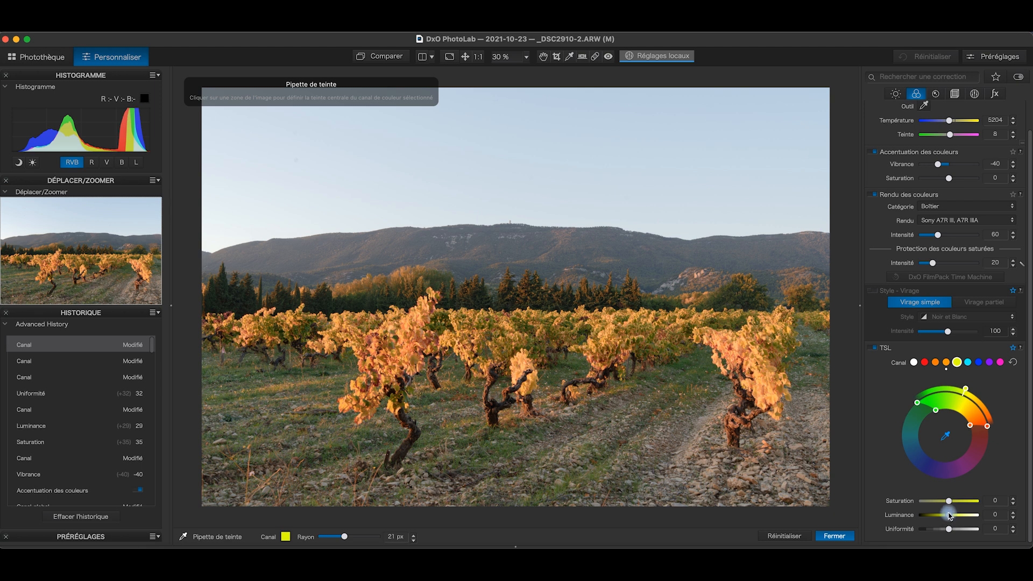
{"action": "left_click_drag", "start_coordinate": [950, 504], "coordinate": [957, 503]}
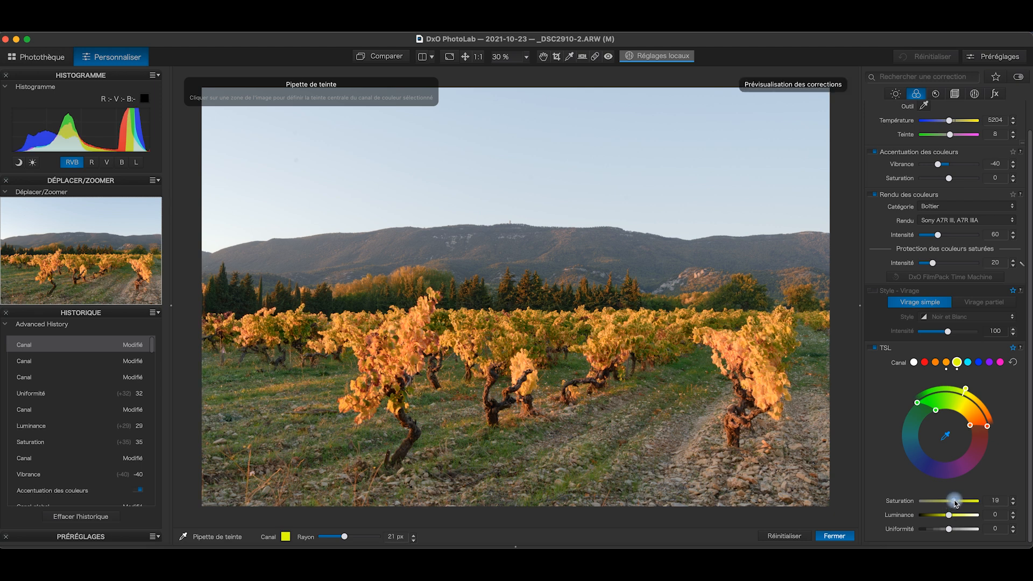
{"action": "left_click_drag", "start_coordinate": [949, 515], "coordinate": [953, 518]}
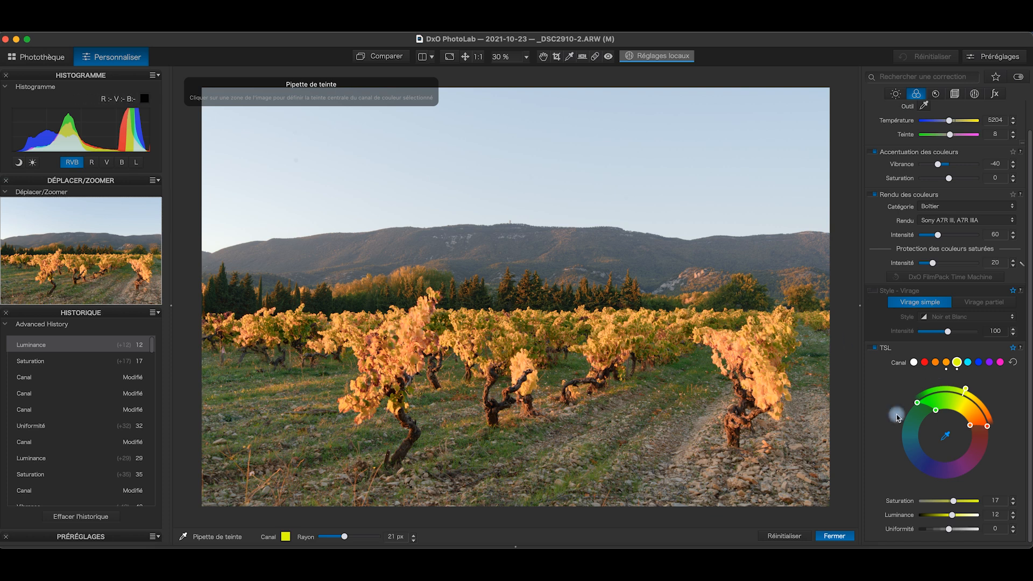
Retarget the blue TSL channel to a hue sampled from the sky with the hue picker.
{"action": "left_click", "coordinate": [979, 363]}
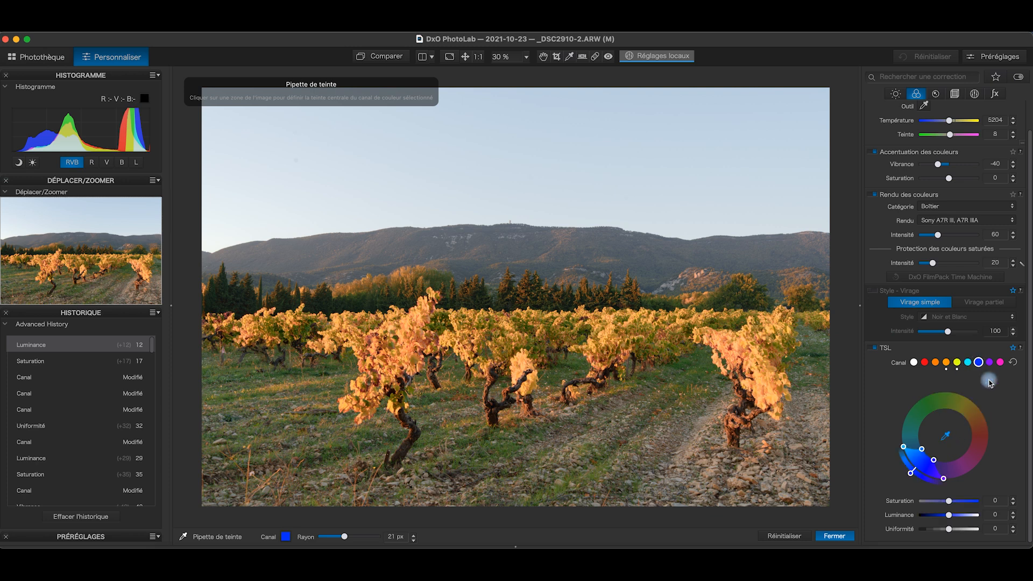
{"action": "left_click", "coordinate": [945, 436]}
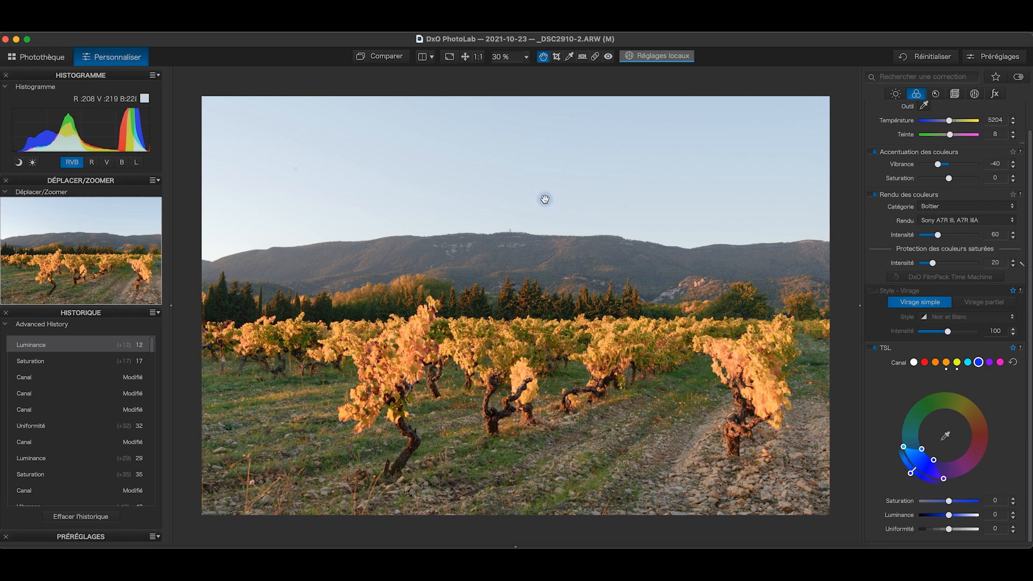
{"action": "left_click", "coordinate": [946, 436]}
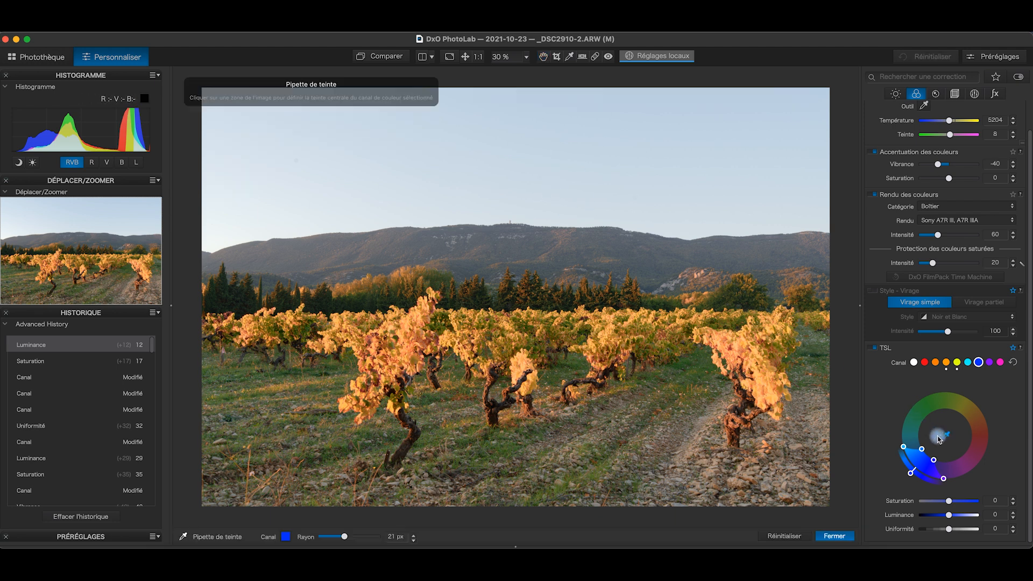
{"action": "left_click", "coordinate": [554, 138]}
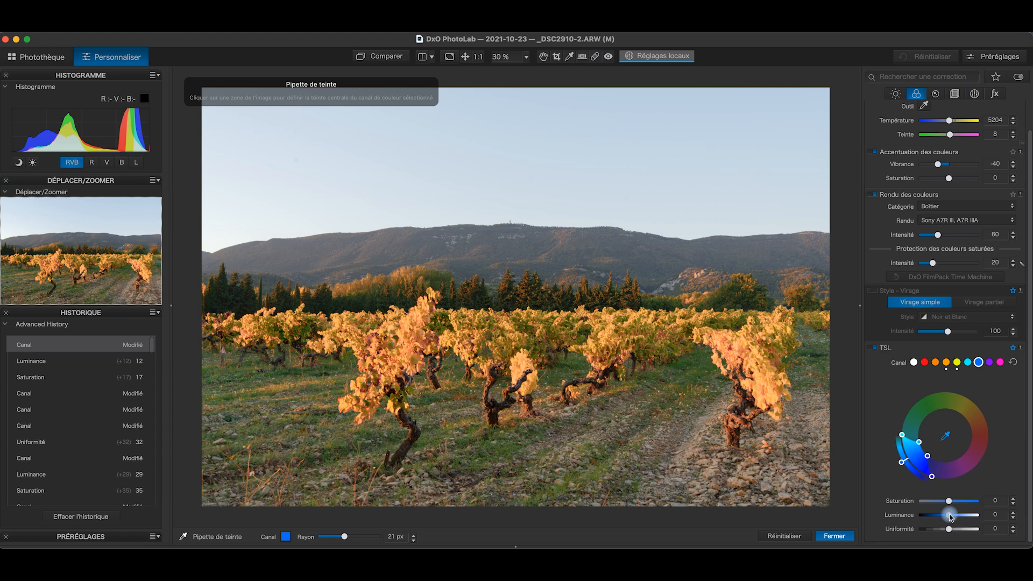
Test the blue channel's saturation up to 100, then leave it at 0 and set its luminance to -58.
{"action": "left_click_drag", "start_coordinate": [949, 501], "coordinate": [982, 508]}
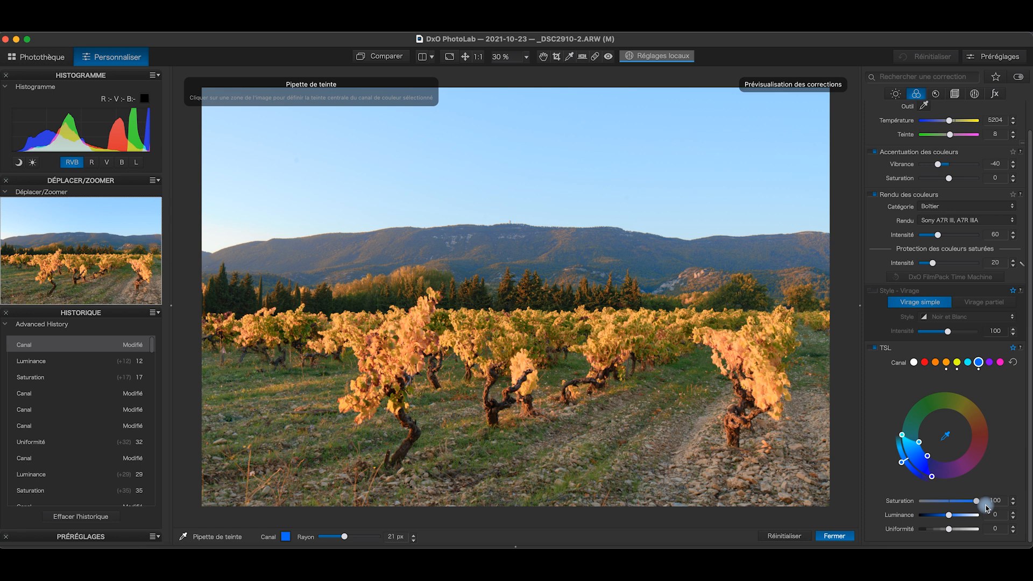
{"action": "left_click_drag", "start_coordinate": [987, 508], "coordinate": [955, 505]}
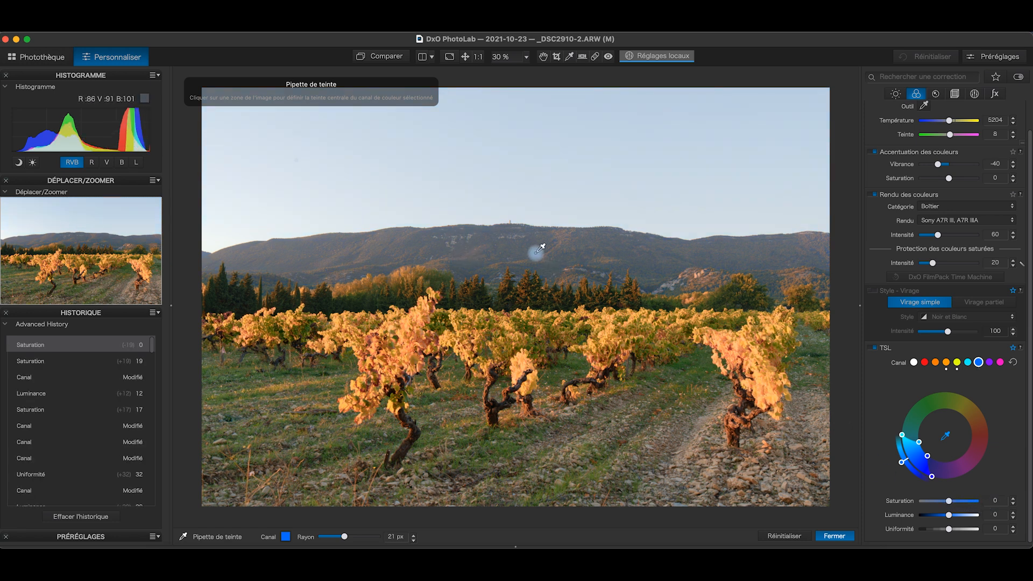
{"action": "mouse_move", "coordinate": [950, 518]}
{"action": "left_mouse_down"}
{"action": "mouse_move", "coordinate": [934, 518]}
{"action": "mouse_move", "coordinate": [948, 502]}
{"action": "left_mouse_up"}
{"action": "double_click", "coordinate": [948, 503]}
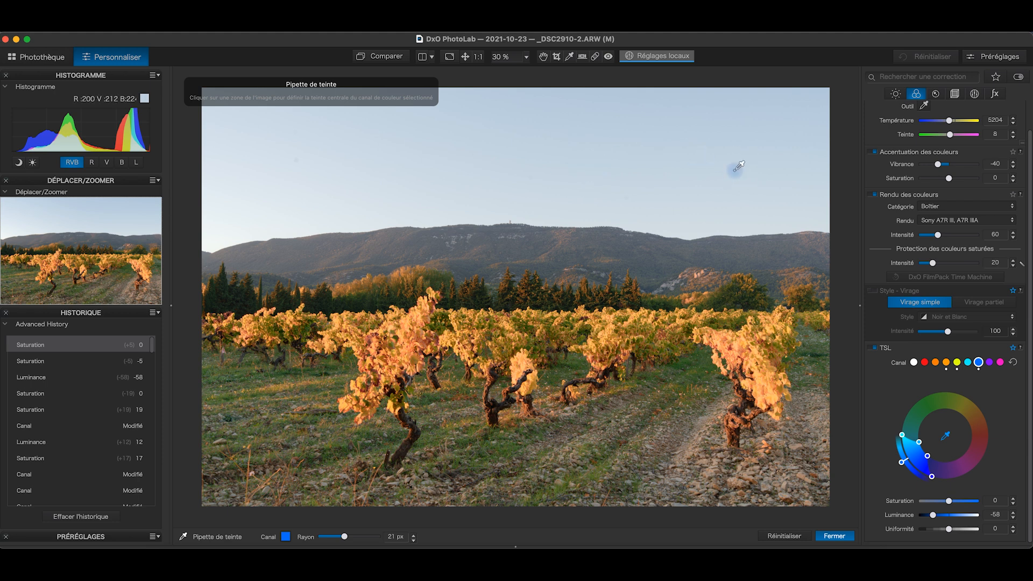
Remove the dust spot in the upper-left part of the sky with the repair tool at size 10.
{"action": "left_click", "coordinate": [595, 56]}
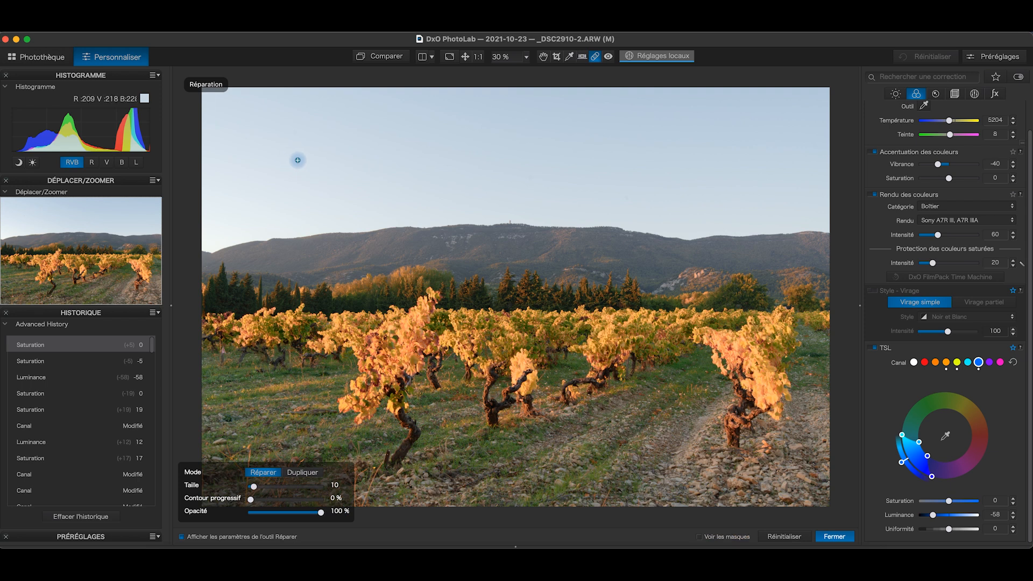
{"action": "left_click", "coordinate": [296, 157]}
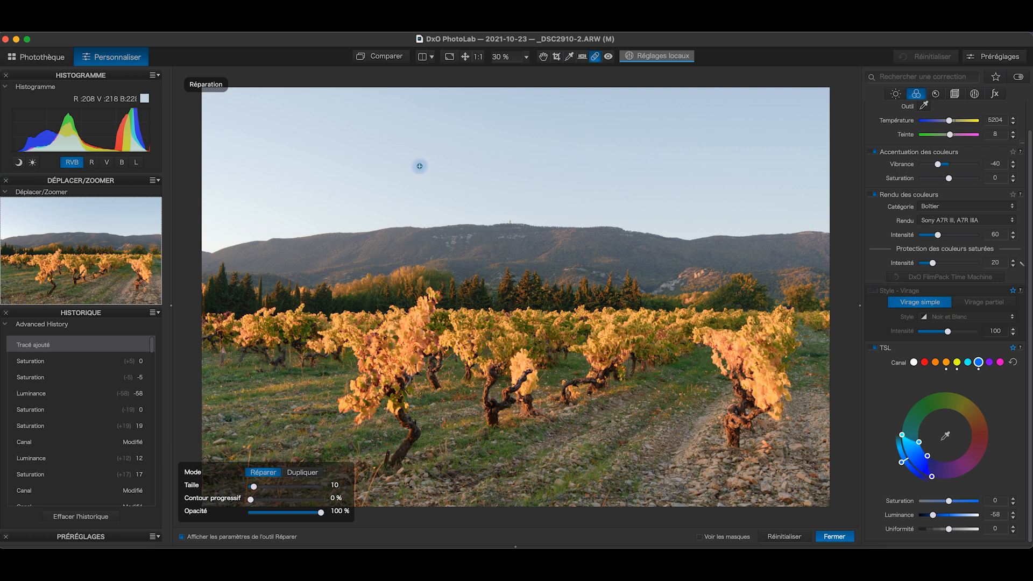
{"action": "left_click", "coordinate": [544, 57]}
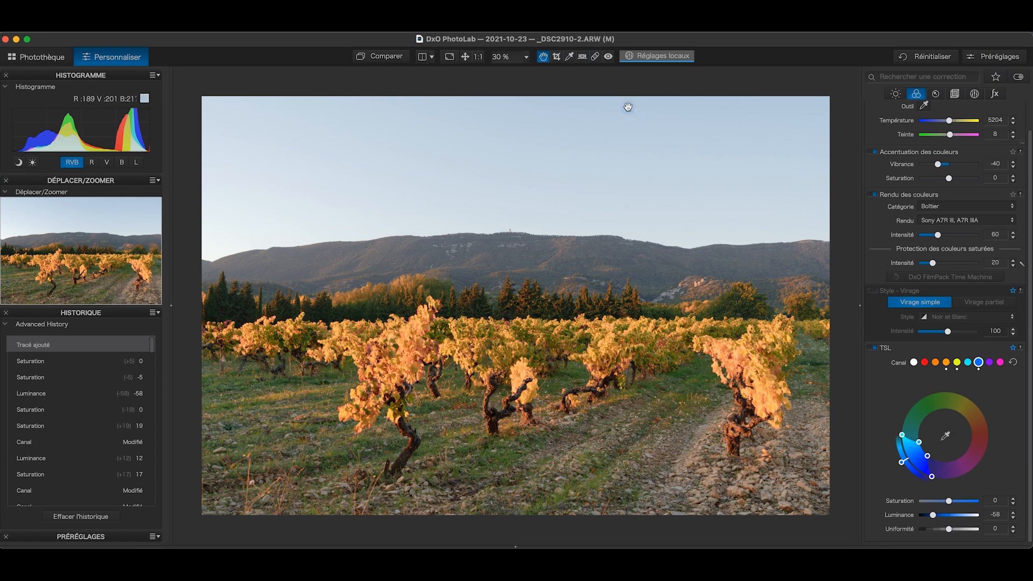
Add a local-adjustment graduated mask over the sky, fading from mid-sky down to the tree line.
{"action": "left_click", "coordinate": [662, 60]}
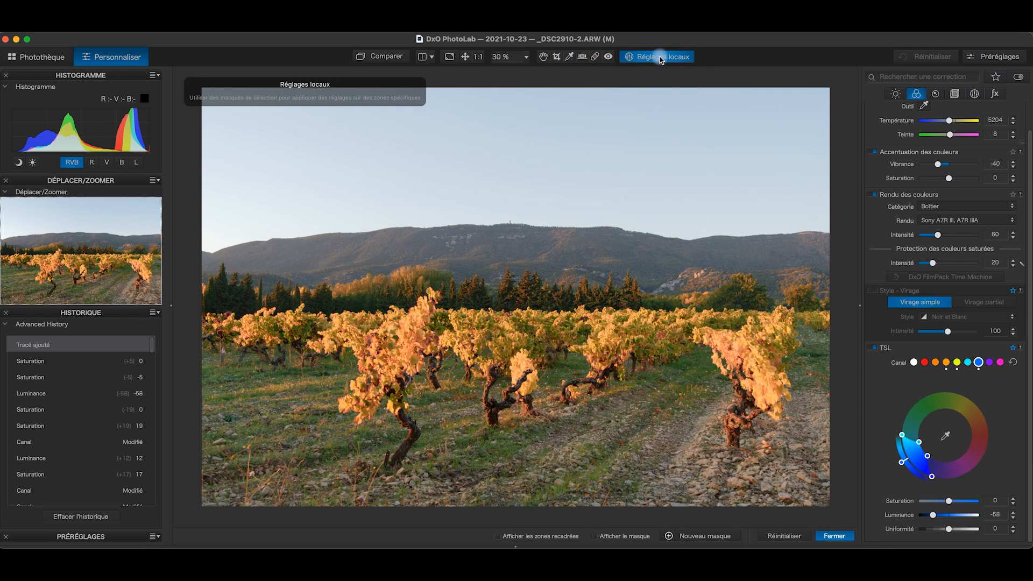
{"action": "right_click", "coordinate": [521, 161]}
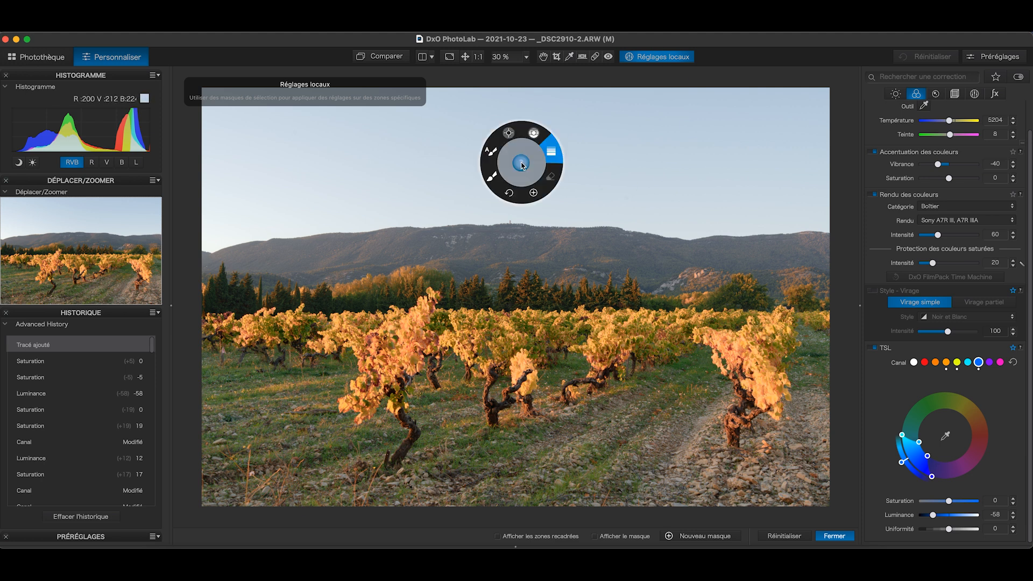
{"action": "left_click", "coordinate": [554, 156]}
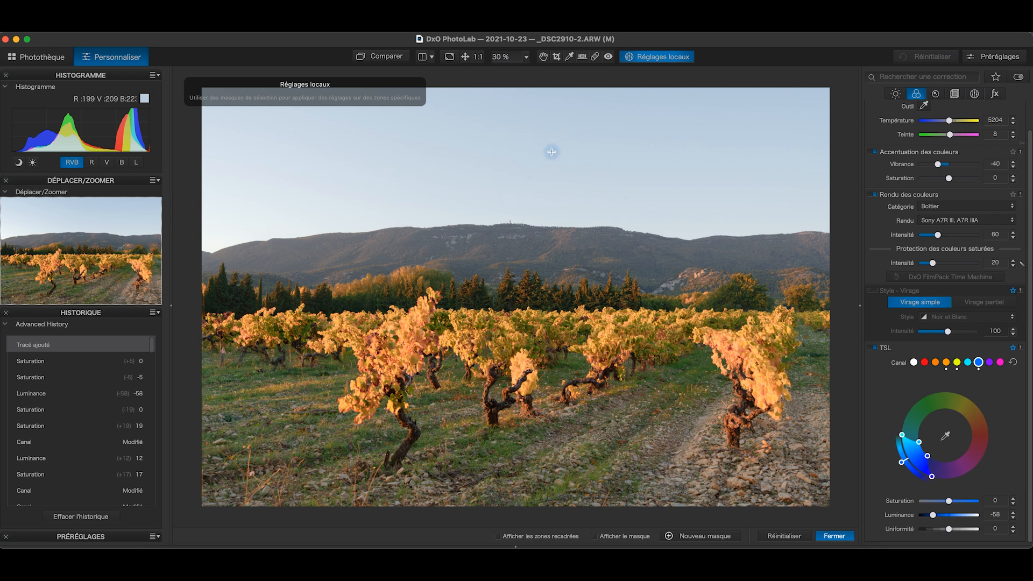
{"action": "mouse_move", "coordinate": [510, 164]}
{"action": "left_mouse_down"}
{"action": "mouse_move", "coordinate": [513, 303]}
{"action": "mouse_move", "coordinate": [503, 300]}
{"action": "left_mouse_up"}
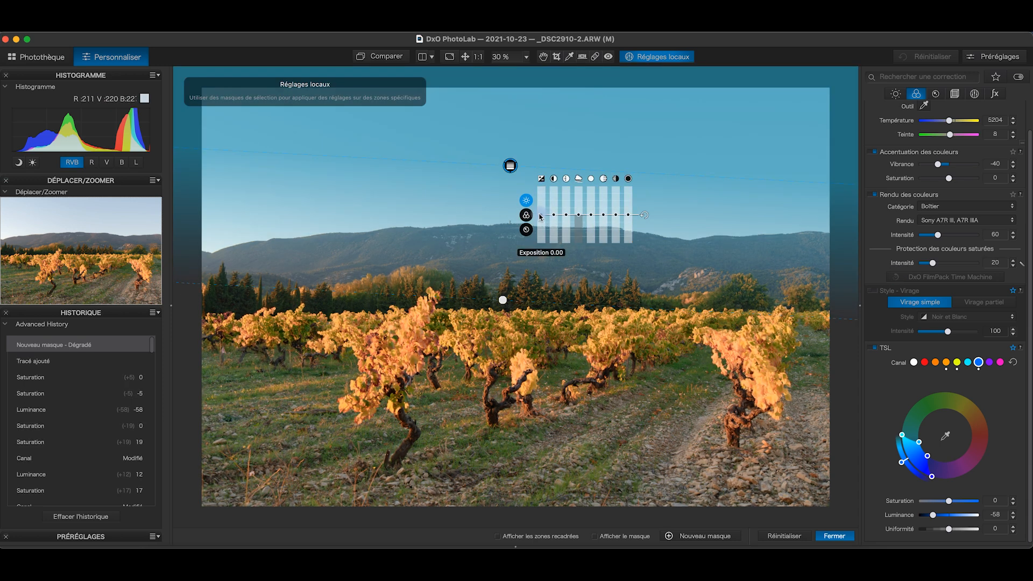
Set the sky gradient's exposure to -0.92, temperature to 4883 and highlights to -12.
{"action": "left_click_drag", "start_coordinate": [542, 218], "coordinate": [545, 221]}
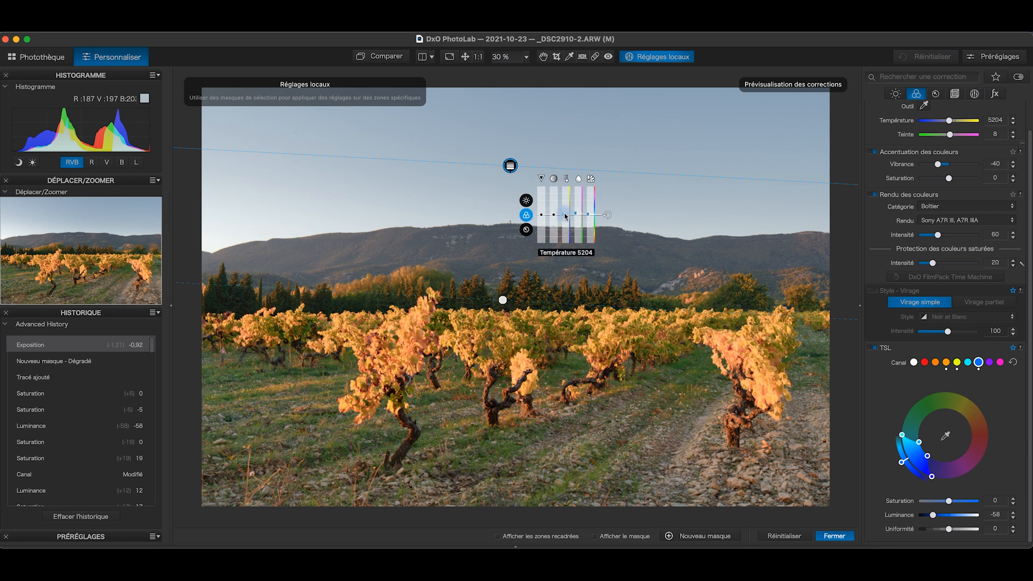
{"action": "left_click_drag", "start_coordinate": [565, 216], "coordinate": [566, 220]}
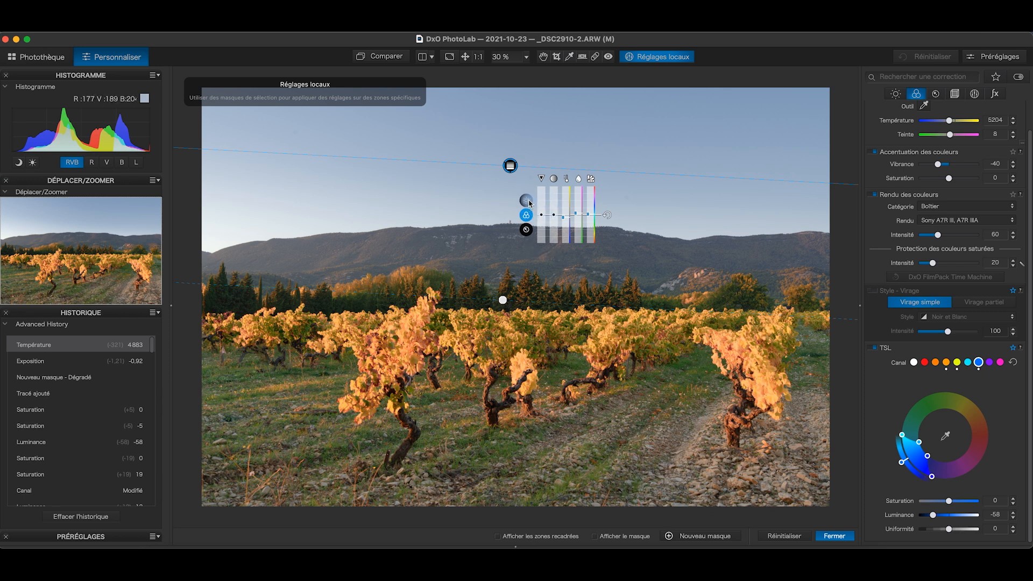
{"action": "left_click", "coordinate": [528, 201]}
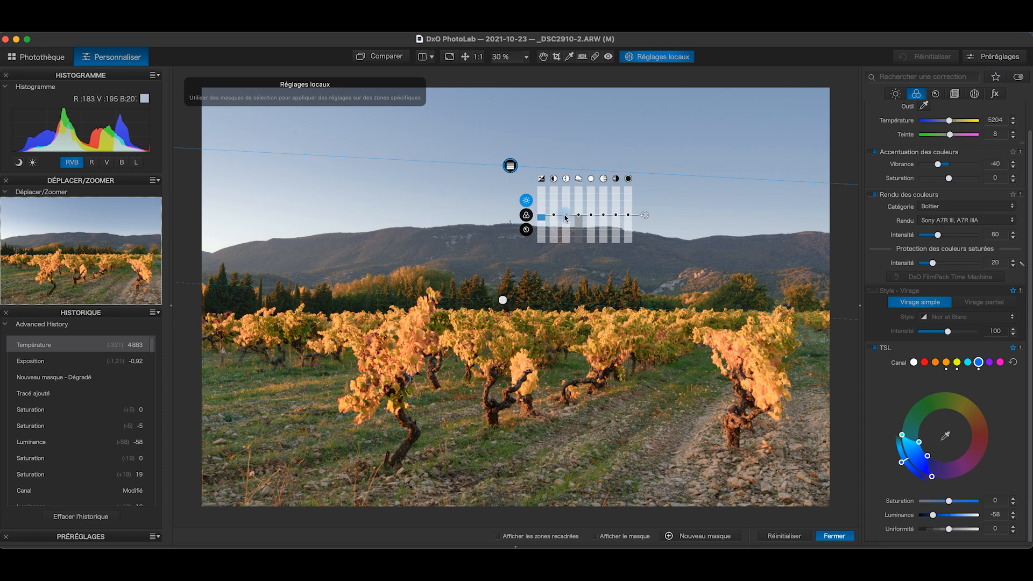
{"action": "left_click_drag", "start_coordinate": [593, 218], "coordinate": [592, 220]}
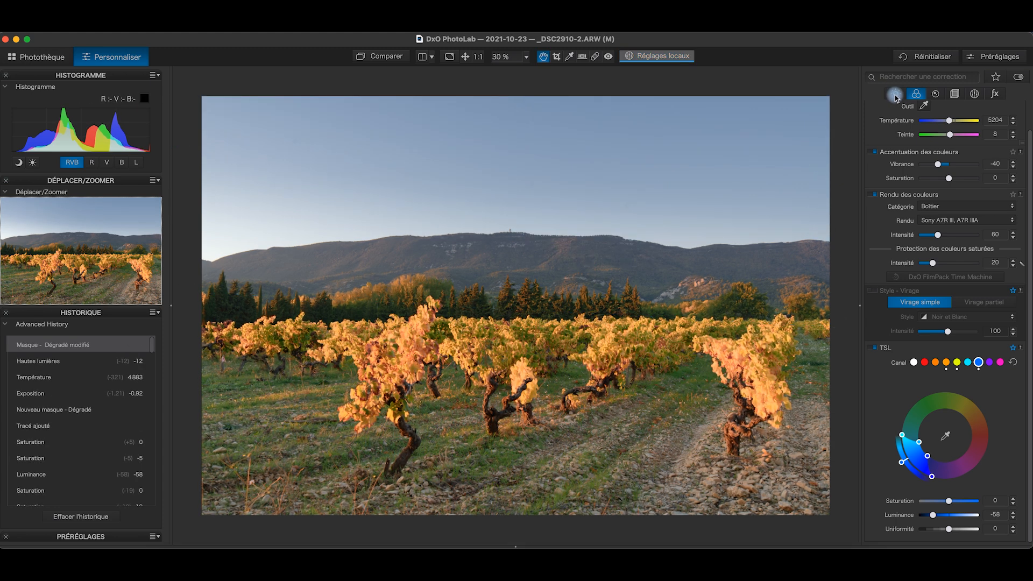
Close the local adjustments and enable DxO ClearView Plus at intensity 50.
{"action": "left_click", "coordinate": [895, 96]}
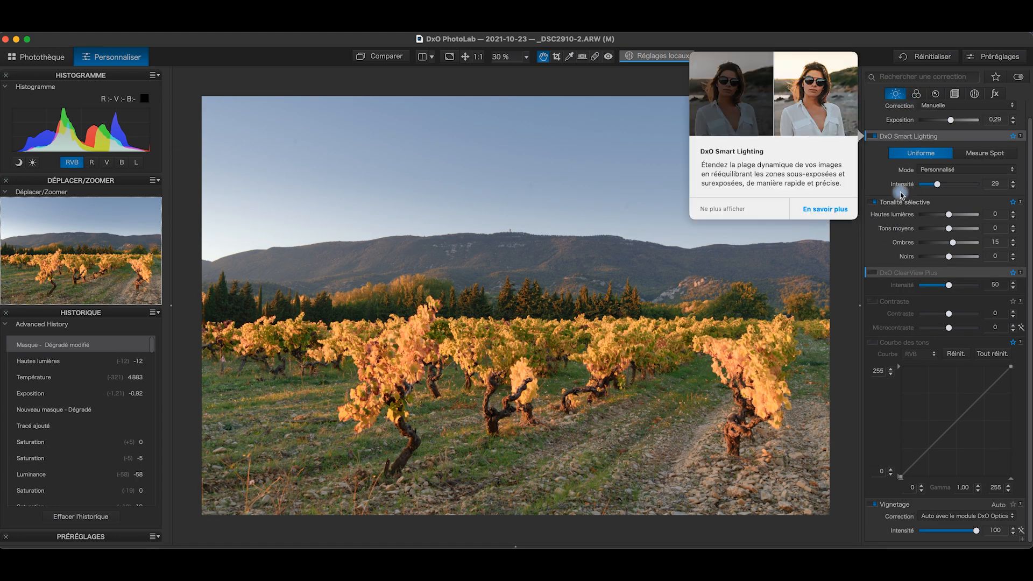
{"action": "mouse_move", "coordinate": [876, 276]}
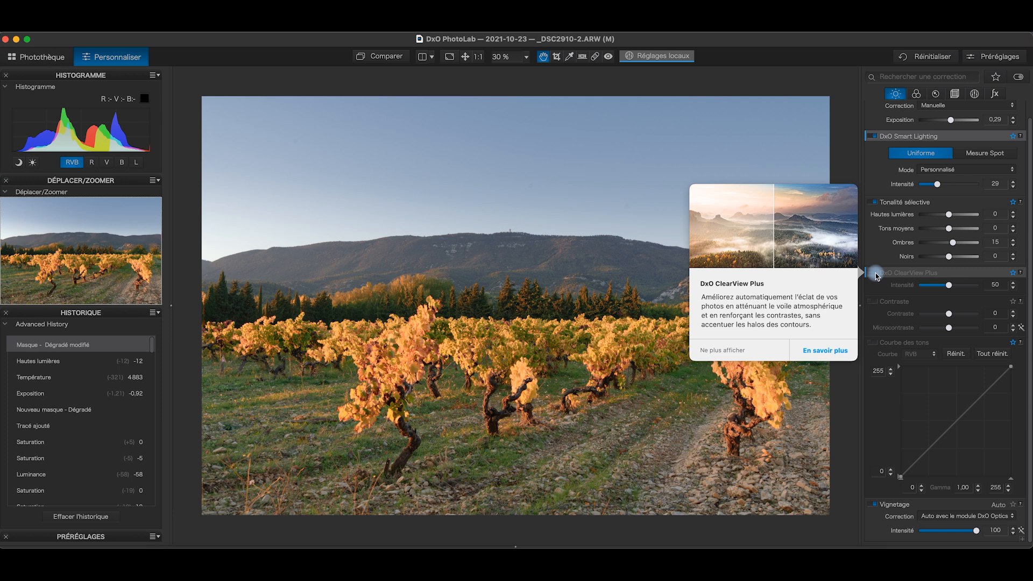
{"action": "left_click", "coordinate": [875, 273]}
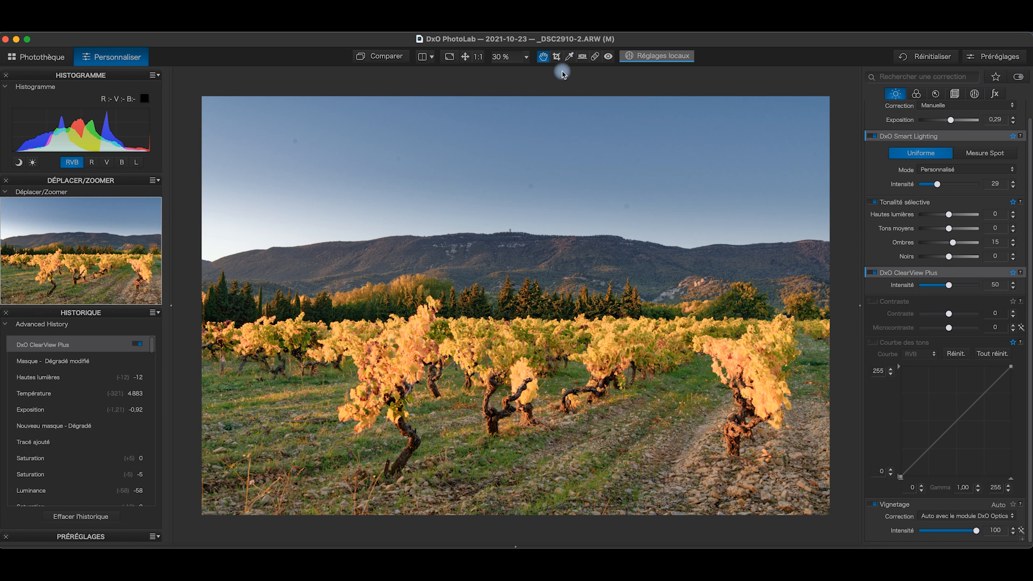
Remove three remaining dust spots in the sky, near the centre, right of centre and upper left, with the repair tool.
{"action": "left_click", "coordinate": [595, 57]}
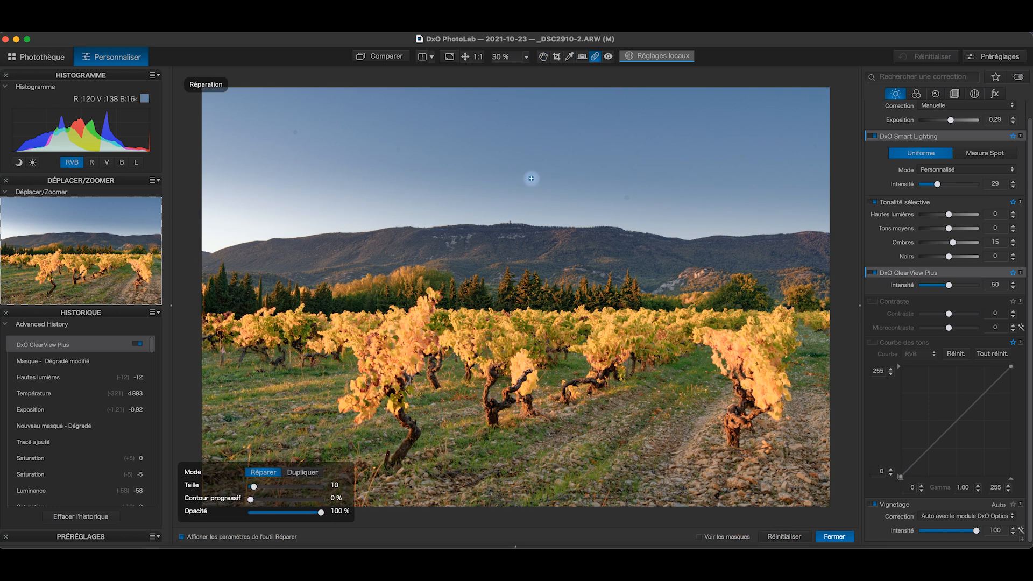
{"action": "left_click", "coordinate": [533, 178]}
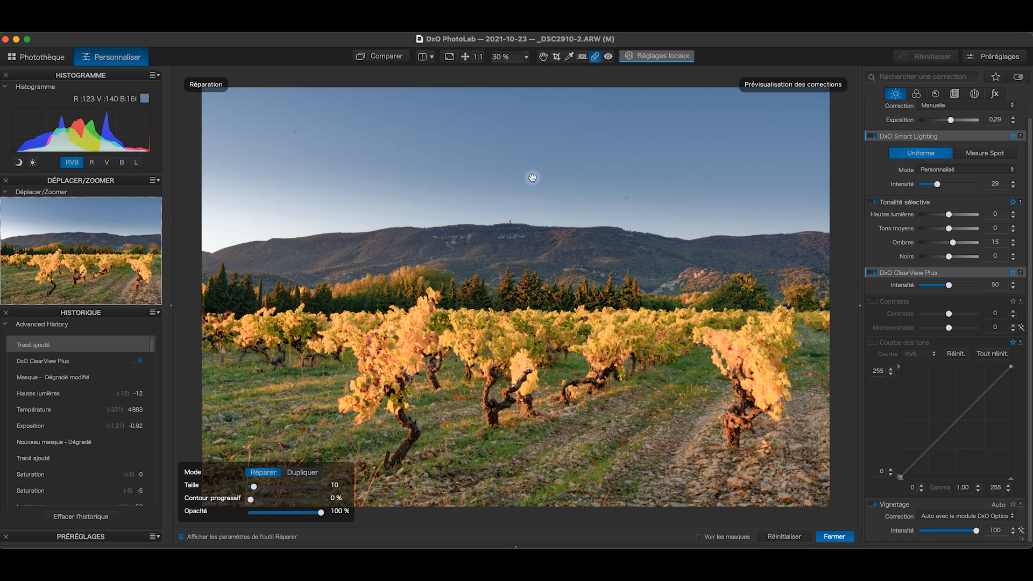
{"action": "left_click", "coordinate": [629, 200]}
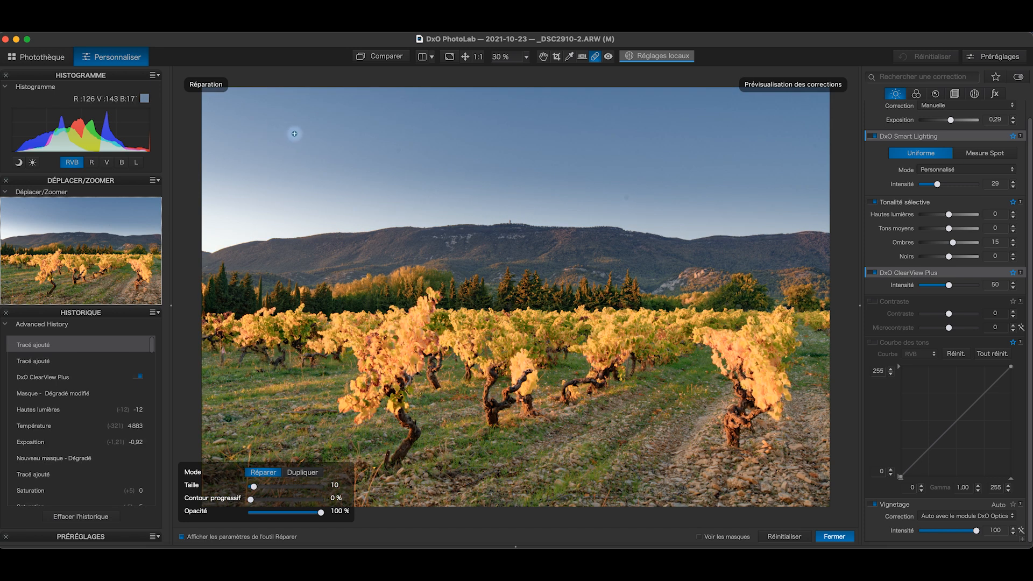
{"action": "left_click", "coordinate": [295, 132]}
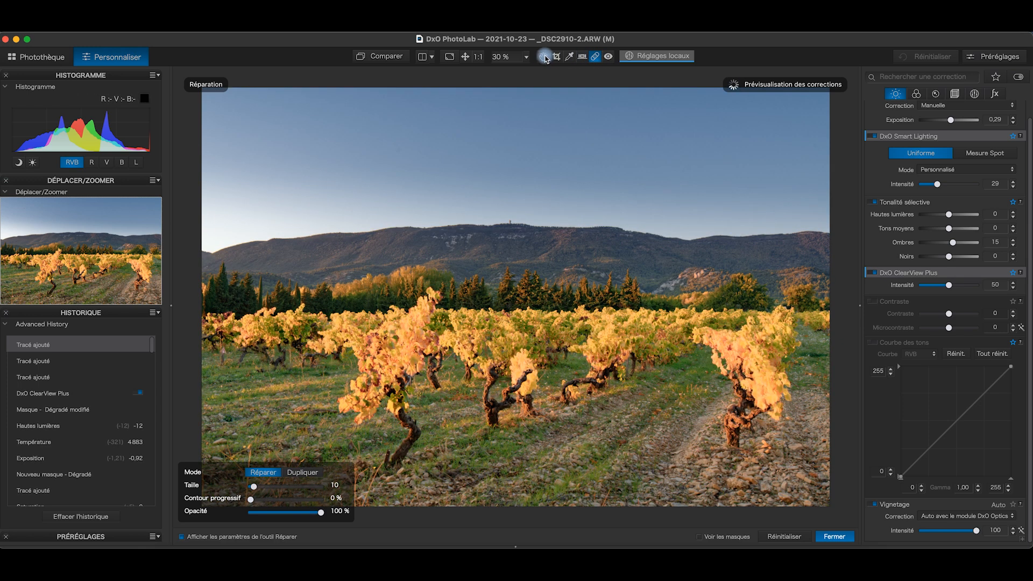
{"action": "left_click", "coordinate": [544, 57]}
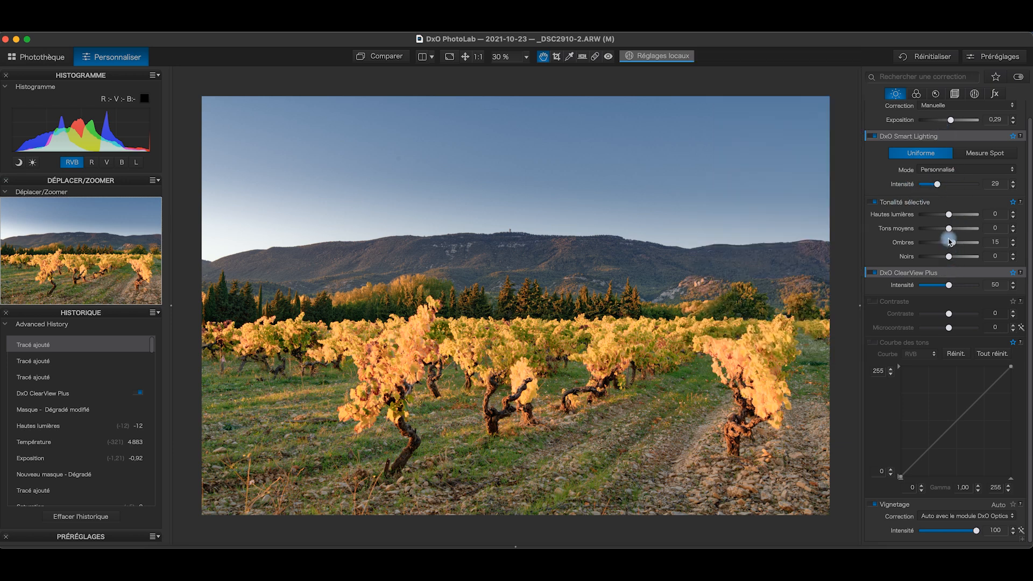
Reduce the DxO ClearView Plus intensity to 36.
{"action": "left_click", "coordinate": [917, 93]}
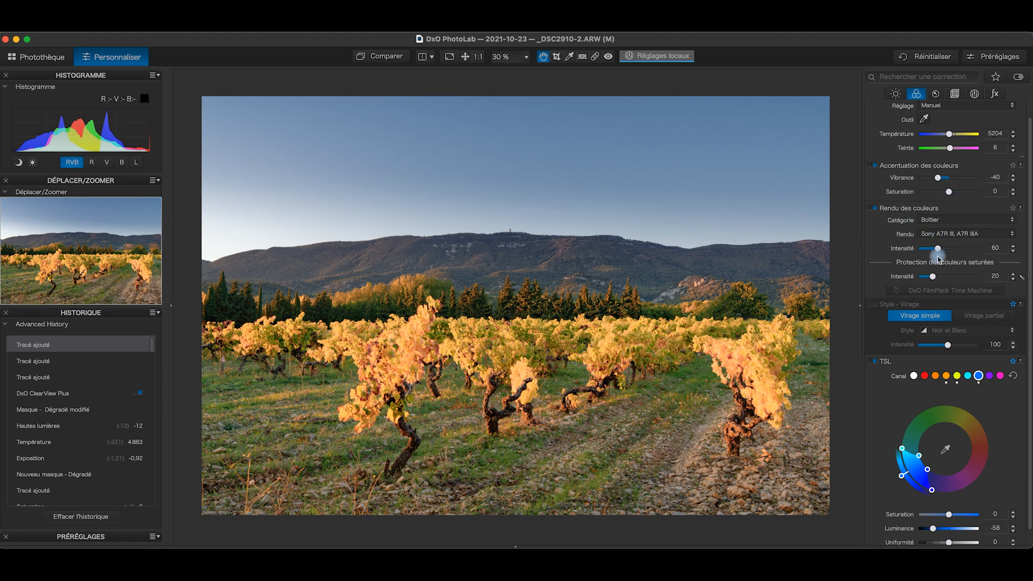
{"action": "left_click", "coordinate": [896, 94]}
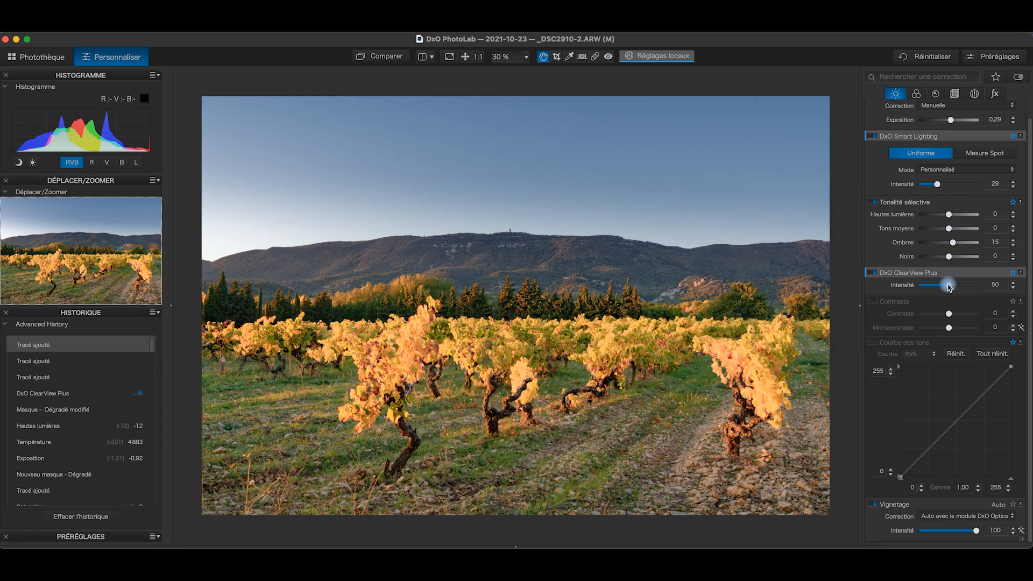
{"action": "left_click_drag", "start_coordinate": [950, 288], "coordinate": [942, 288]}
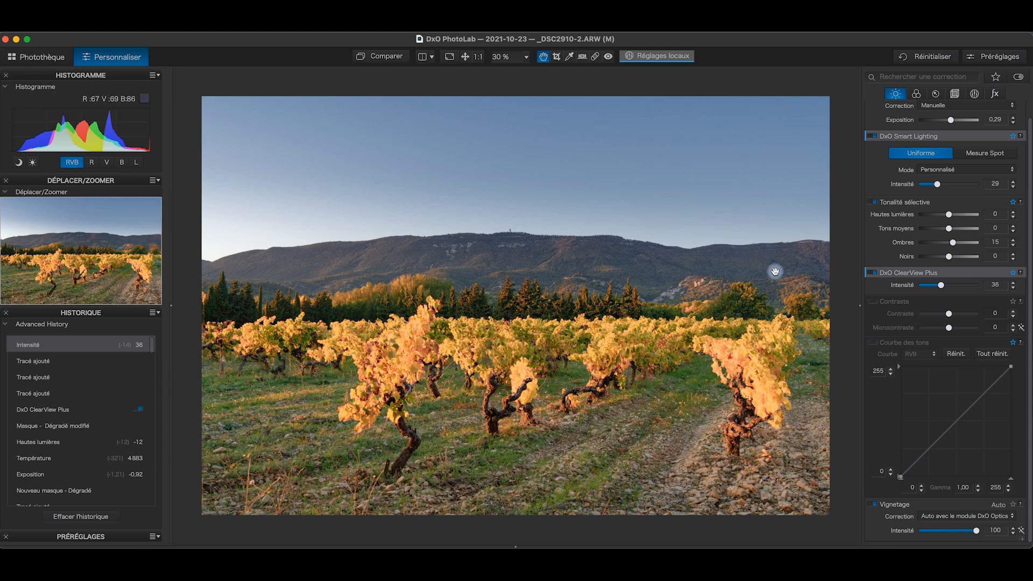
Create a new graduated mask covering the vines and ground, fading upward to the mountain, and move its start to the top of the vine rows.
{"action": "mouse_move", "coordinate": [656, 57]}
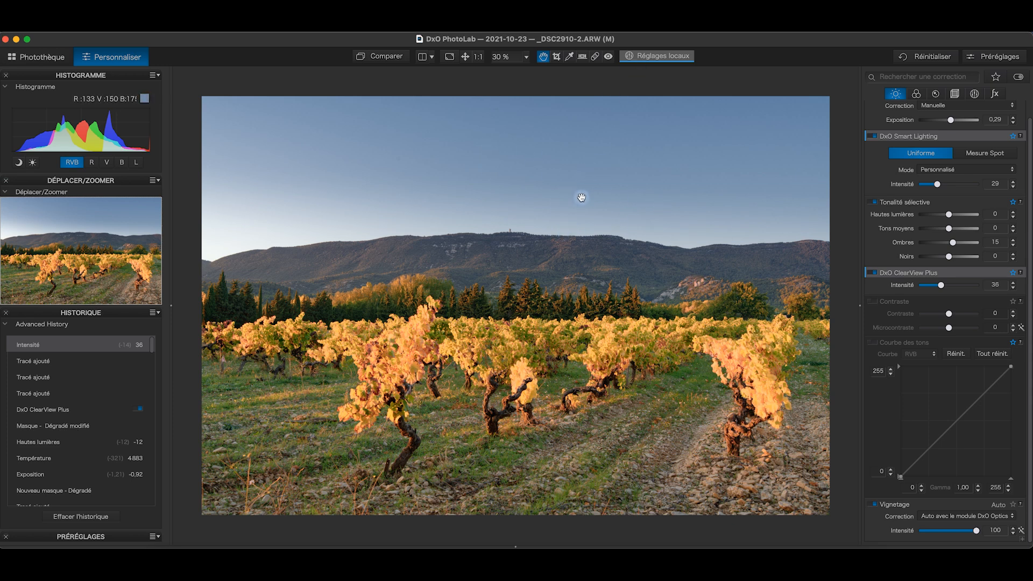
{"action": "left_click", "coordinate": [657, 56]}
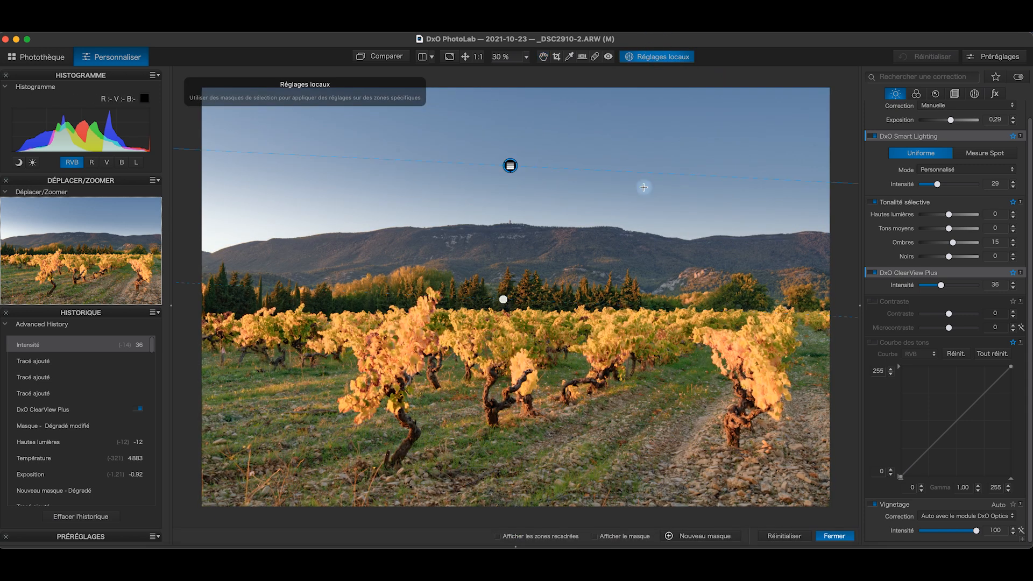
{"action": "right_click", "coordinate": [532, 349]}
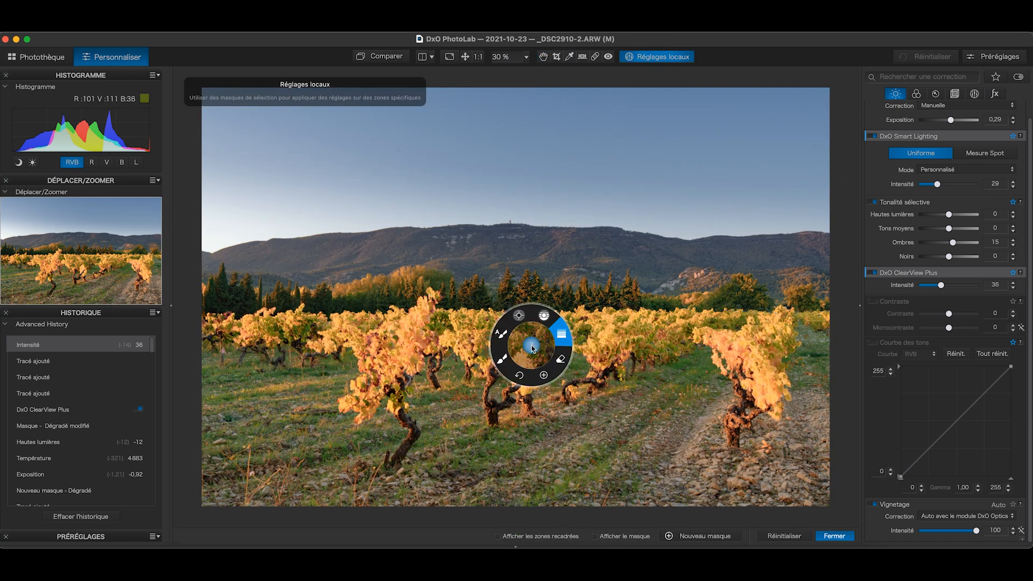
{"action": "left_click", "coordinate": [543, 375]}
{"action": "left_click", "coordinate": [503, 343]}
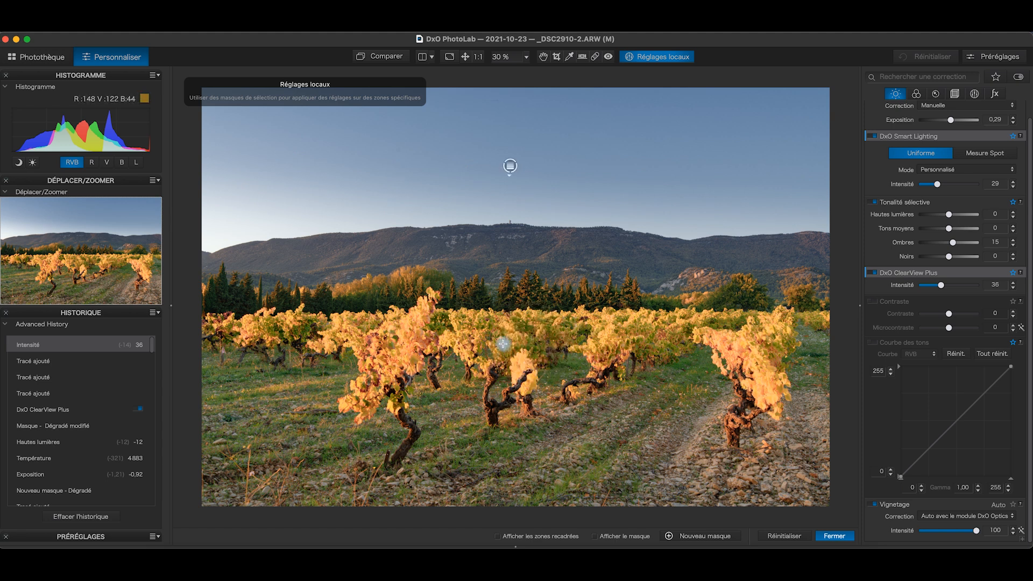
{"action": "left_click_drag", "start_coordinate": [504, 343], "coordinate": [504, 319]}
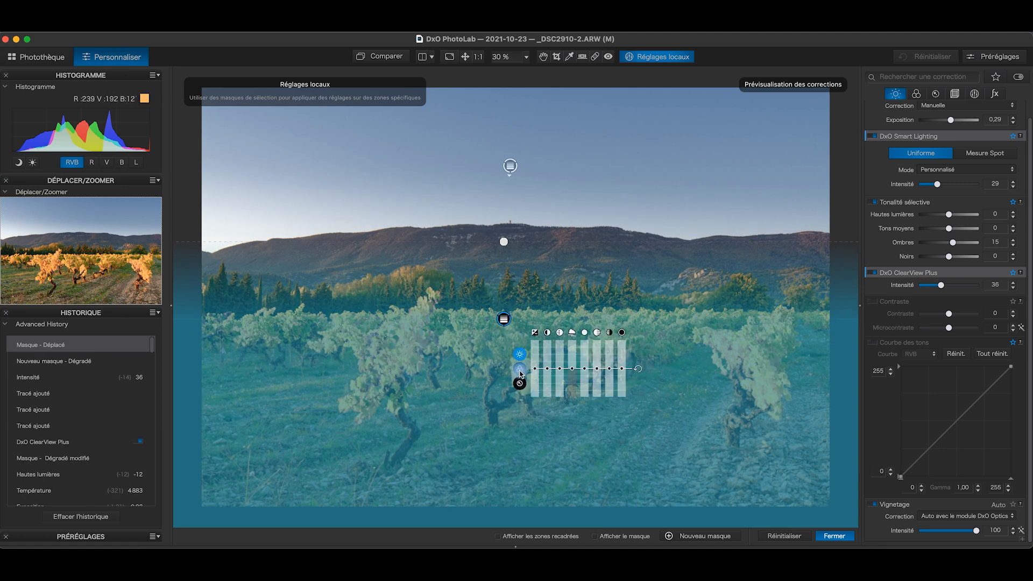
Set the foreground vineyard gradient's saturation to -11.
{"action": "left_click", "coordinate": [519, 369]}
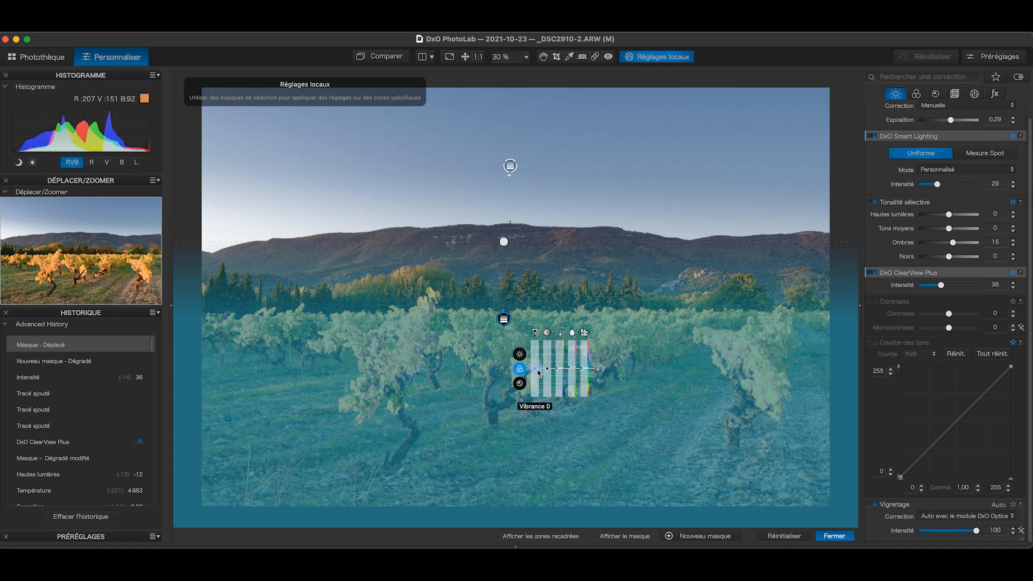
{"action": "left_click_drag", "start_coordinate": [546, 368], "coordinate": [549, 376]}
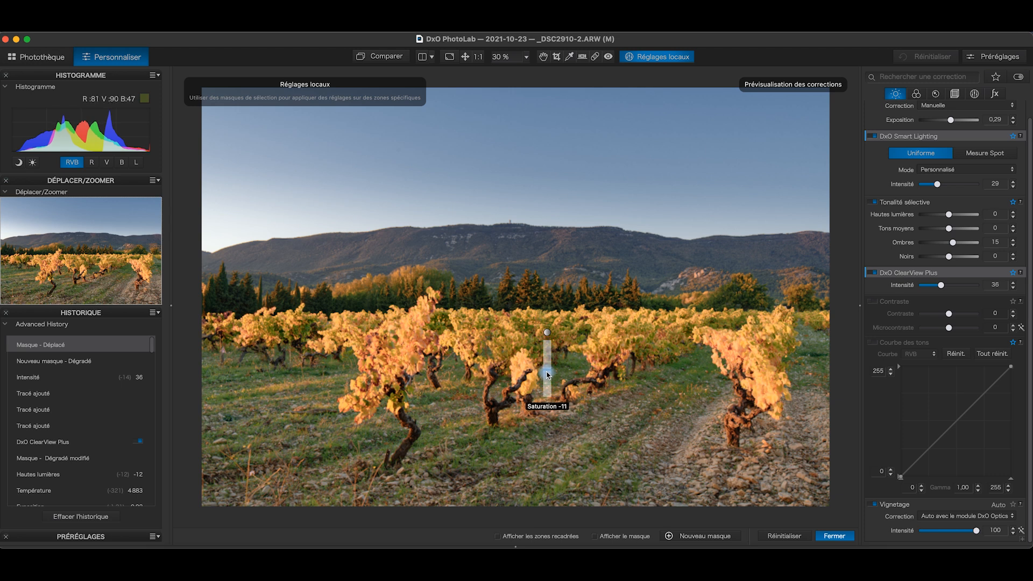
{"action": "left_click_drag", "start_coordinate": [547, 373], "coordinate": [546, 372]}
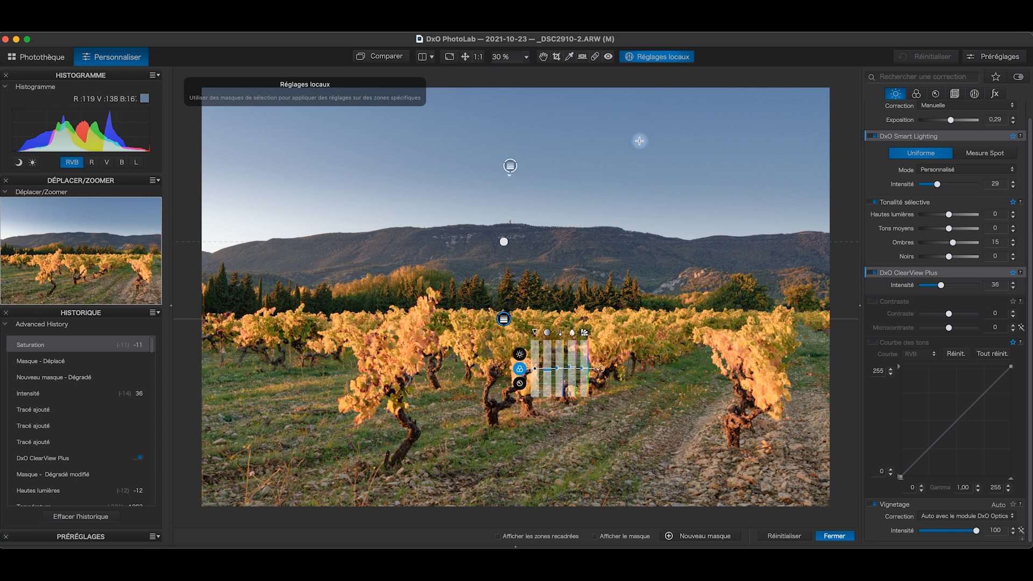
Reselect the existing sky gradient and set its exposure to -0.68.
{"action": "left_click", "coordinate": [510, 166]}
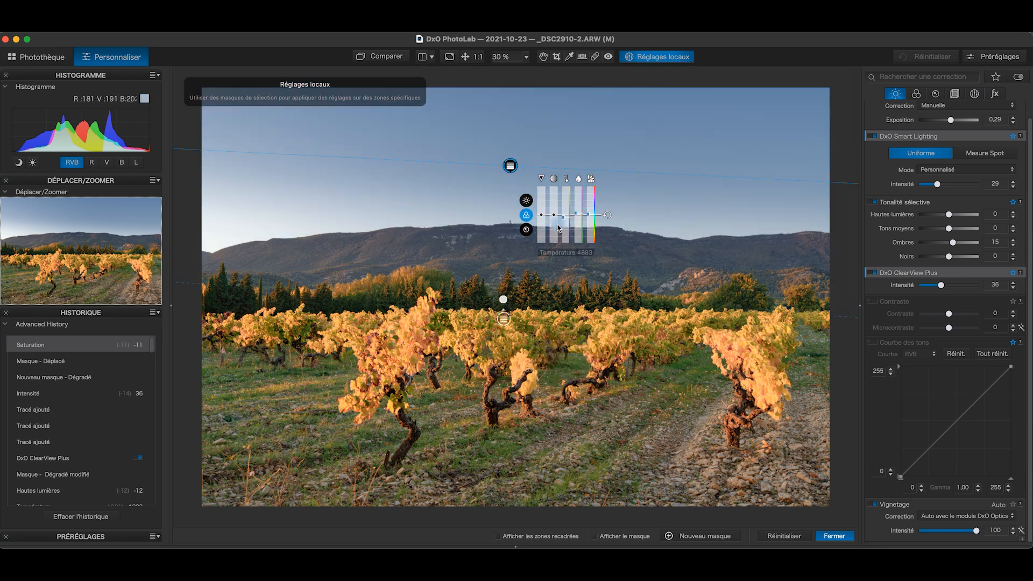
{"action": "left_click", "coordinate": [527, 202]}
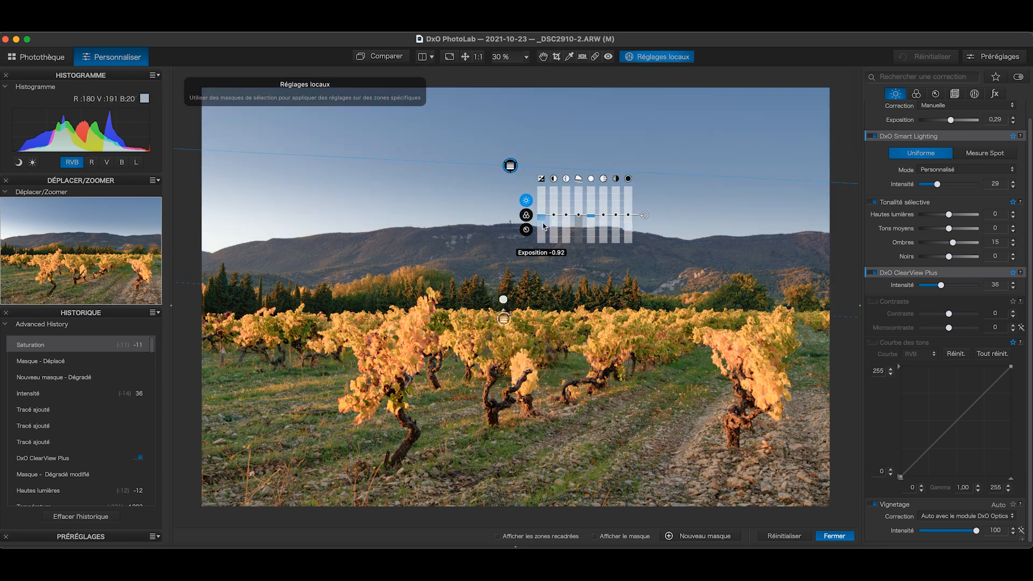
{"action": "left_click_drag", "start_coordinate": [543, 222], "coordinate": [543, 223]}
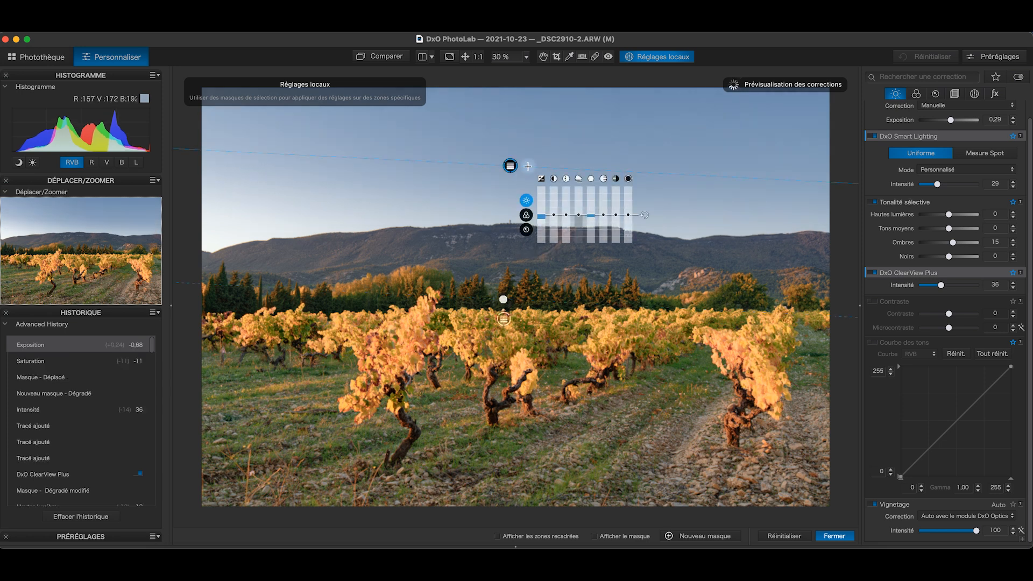
Create another graduated mask over the upper sky, fading down to the mountain ridge.
{"action": "right_click", "coordinate": [604, 148]}
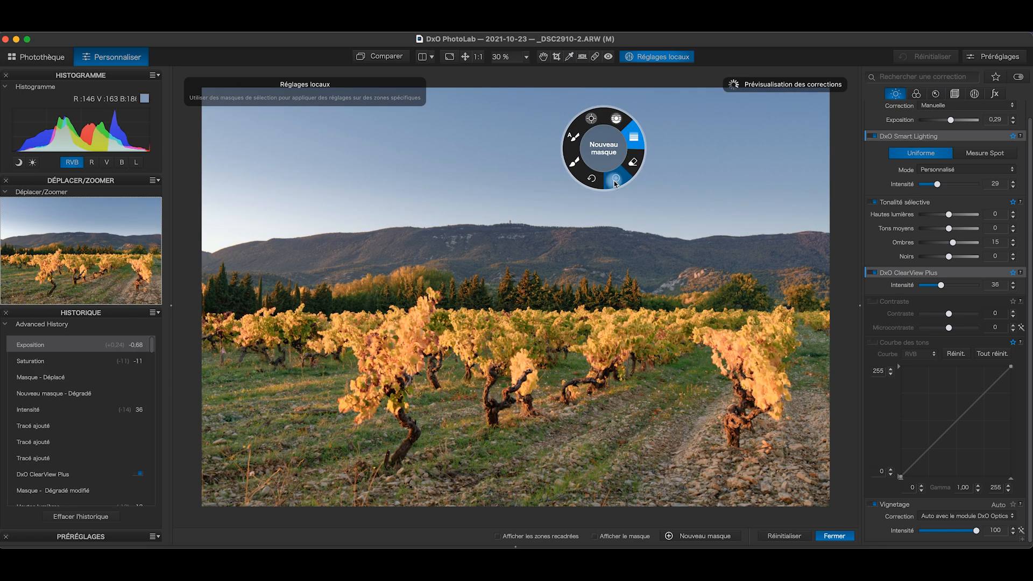
{"action": "left_click", "coordinate": [616, 153]}
{"action": "left_click_drag", "start_coordinate": [580, 112], "coordinate": [574, 234]}
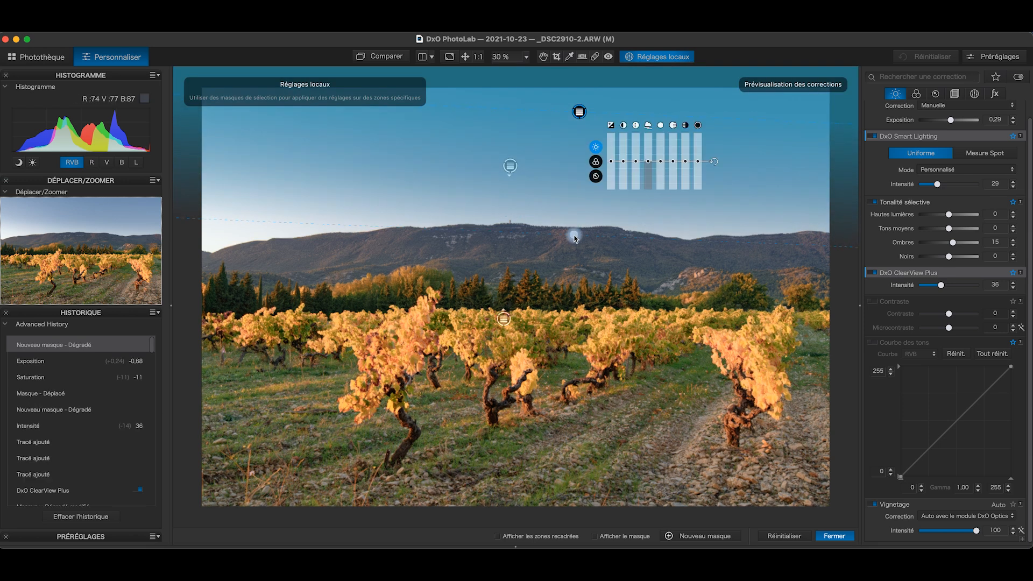
Set the exposure of the new upper-sky graduated mask to -0.17.
{"action": "left_click_drag", "start_coordinate": [613, 165], "coordinate": [614, 167]}
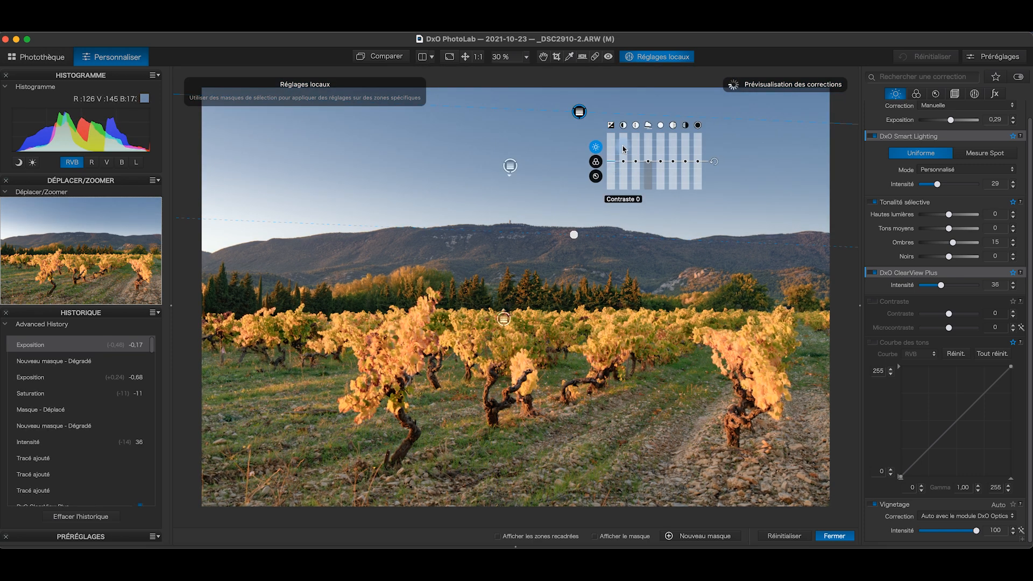
Compare the corrected photo with the uncorrected version twice at full frame, then in split view with the divider just left of the image centre.
{"action": "left_click", "coordinate": [392, 61]}
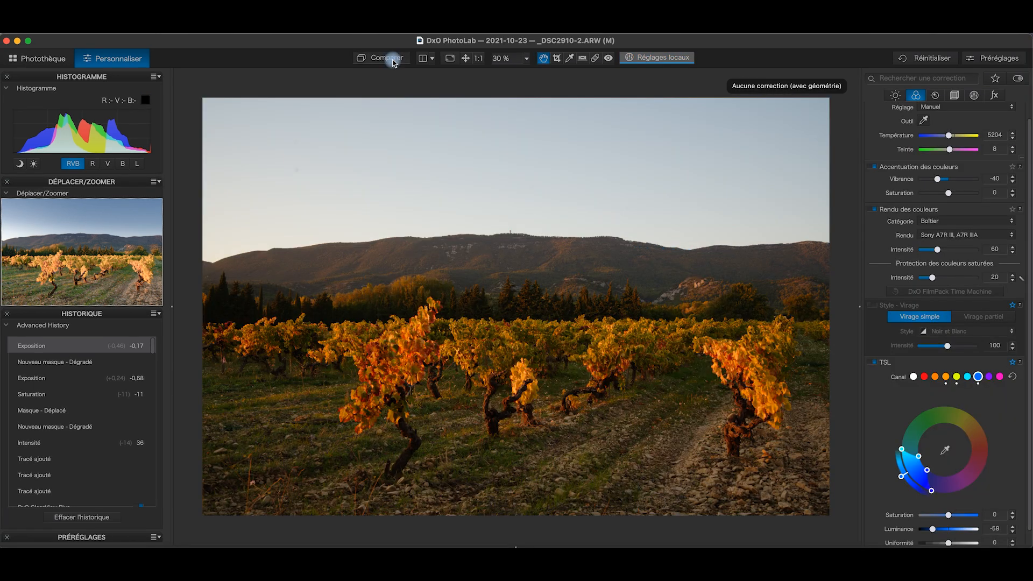
{"action": "left_click", "coordinate": [393, 61]}
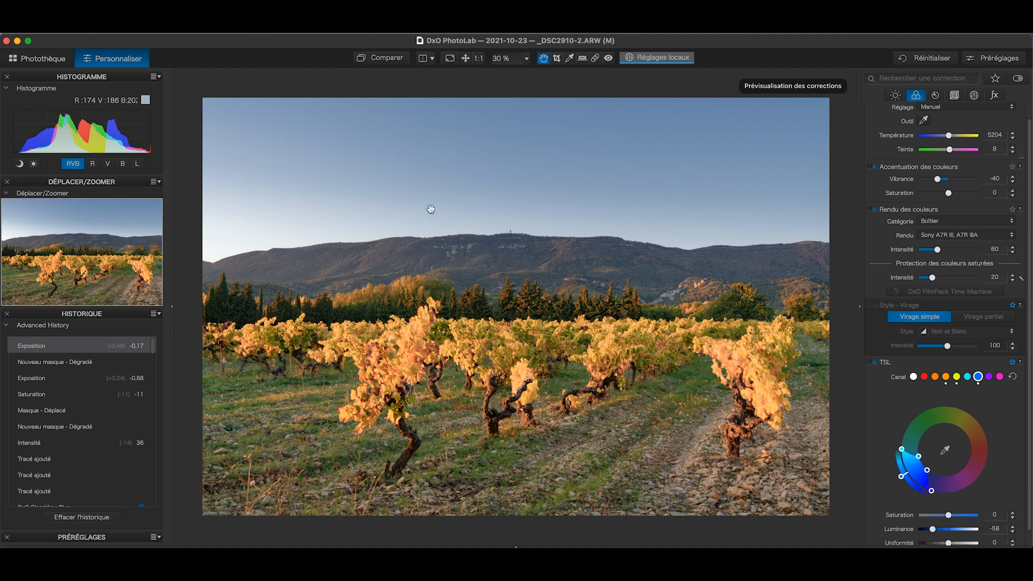
{"action": "left_click", "coordinate": [380, 60]}
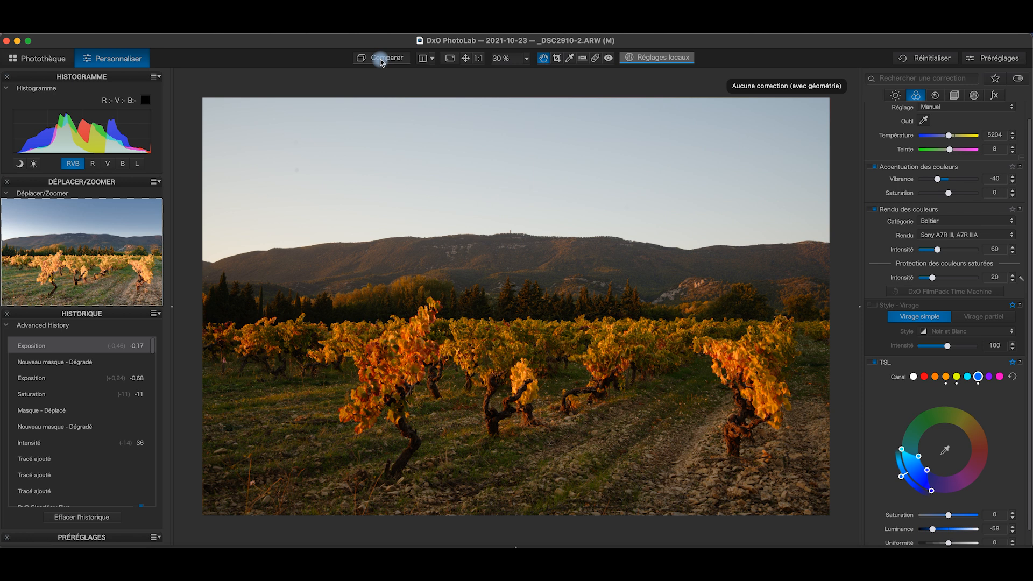
{"action": "left_click", "coordinate": [380, 61]}
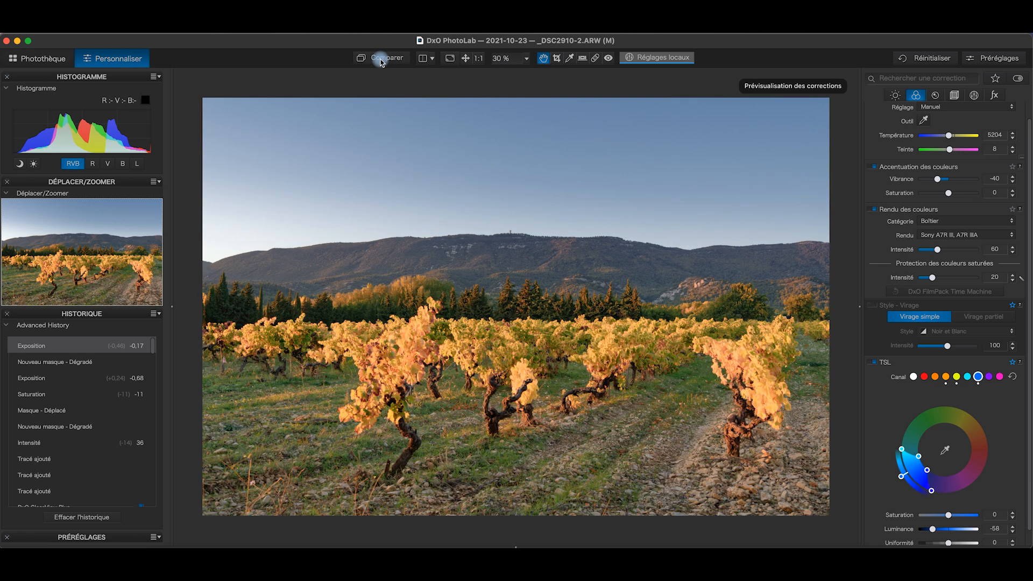
{"action": "left_click", "coordinate": [423, 58]}
{"action": "left_click_drag", "start_coordinate": [524, 306], "coordinate": [482, 333]}
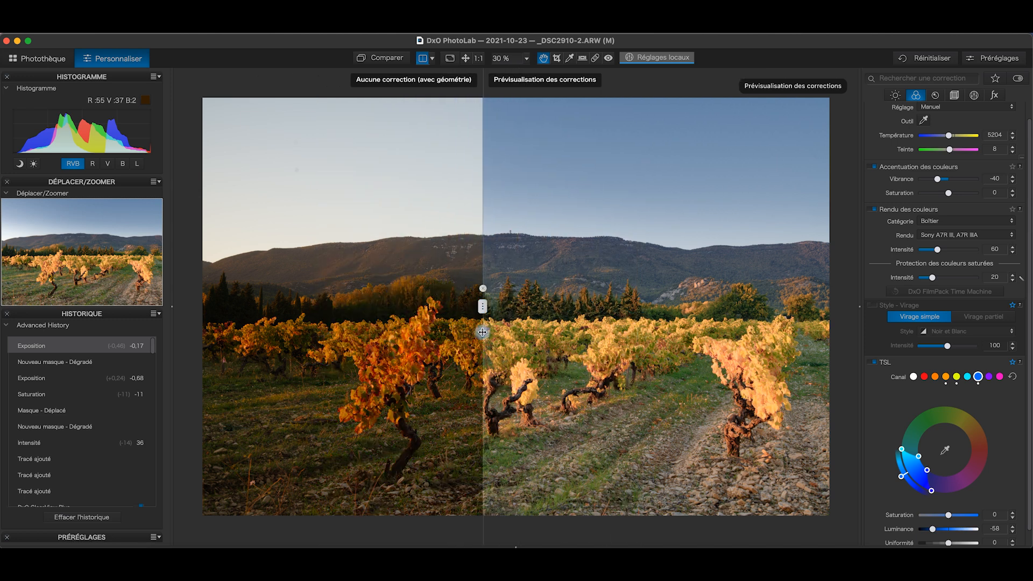